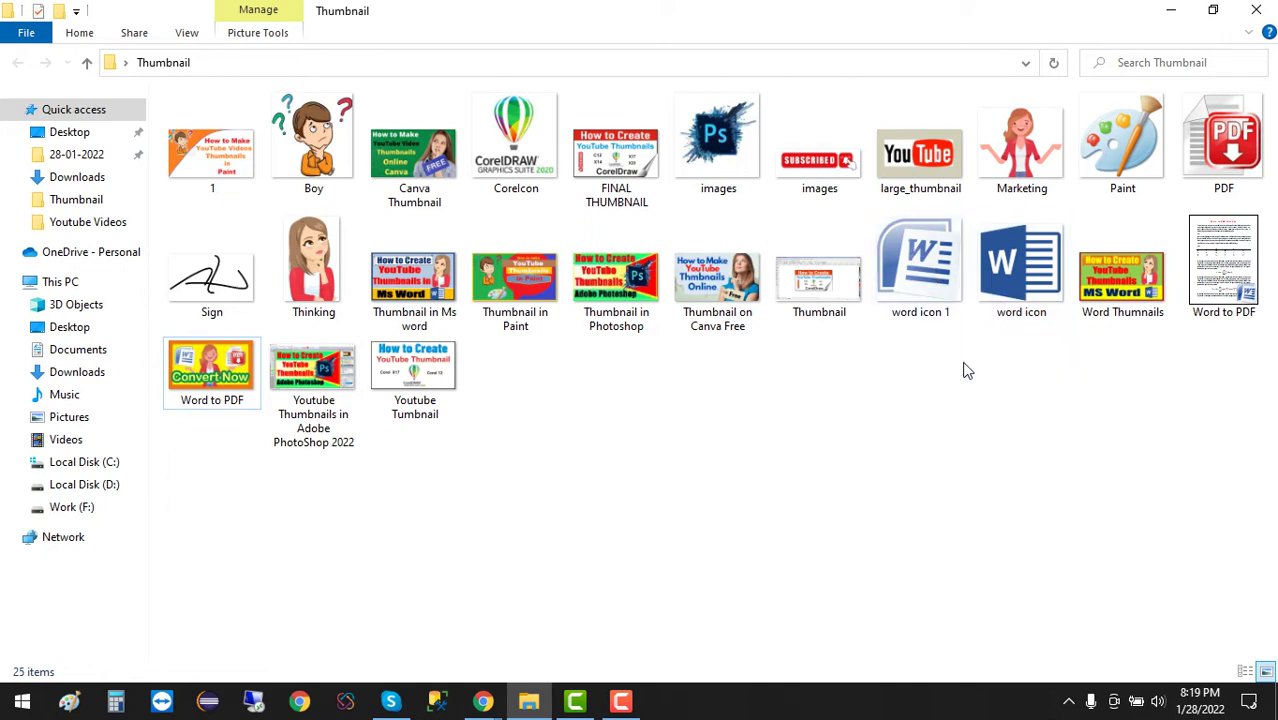
Step: Open the 'Word to PDF' document in Word and highlight its red title 'Word to PDF Test File'
left_click(1220, 284)
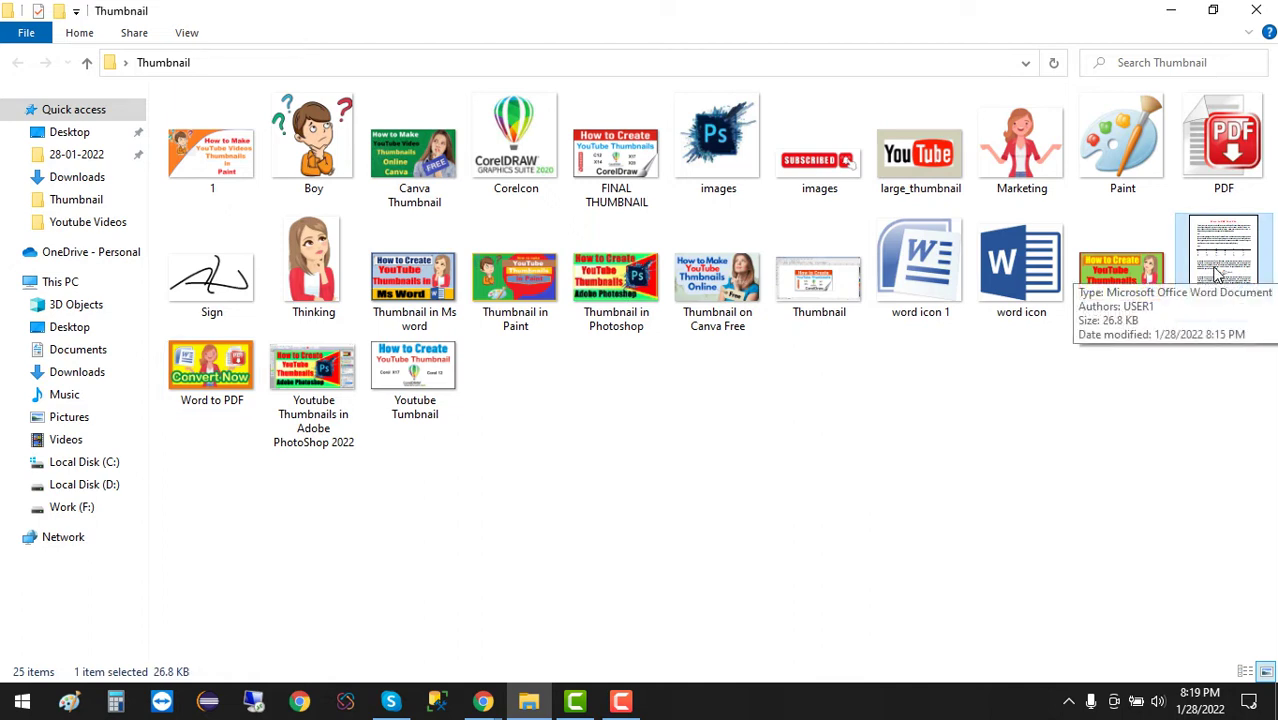
left_click(1039, 458)
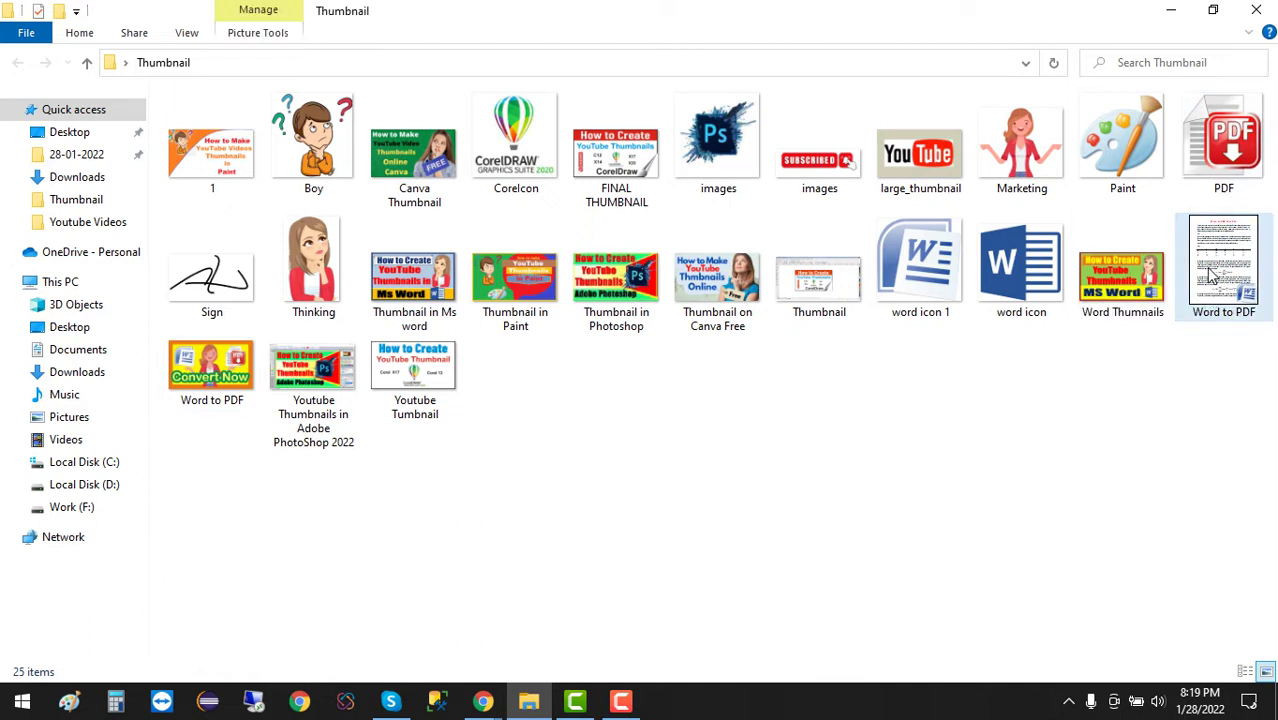
double_click(1222, 265)
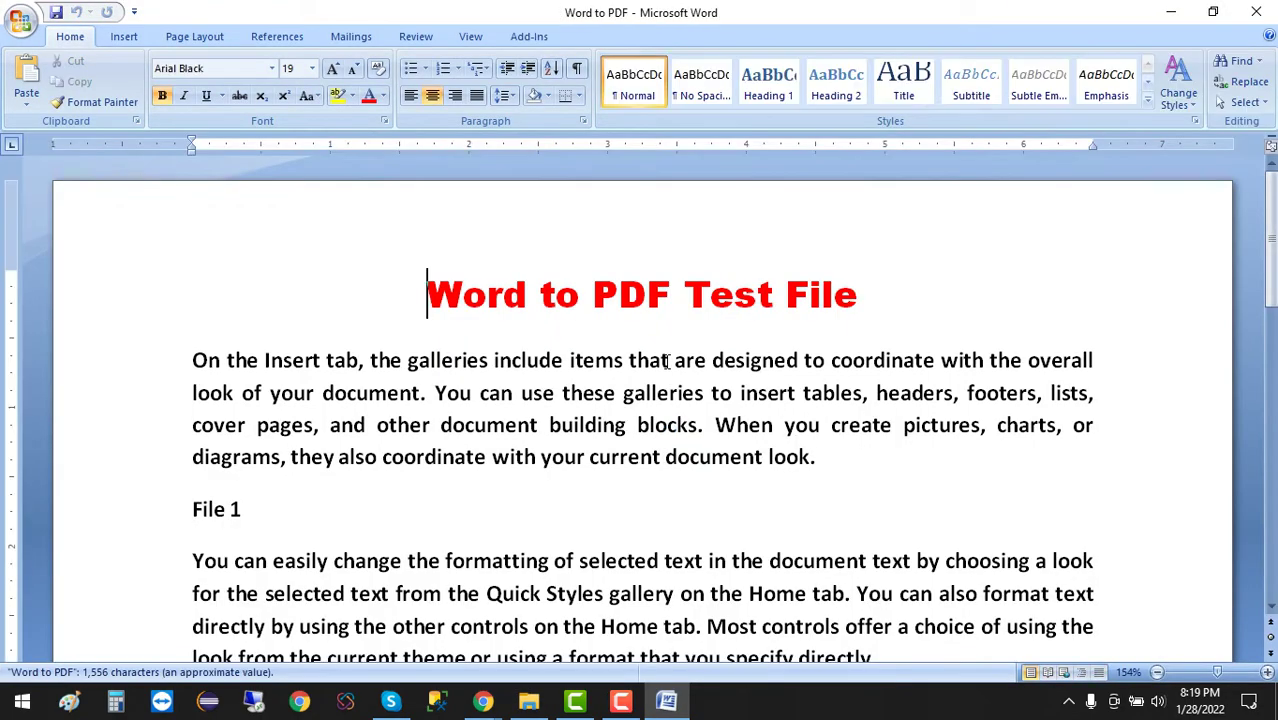
scroll(667, 362, "down", 2)
scroll(667, 362, "up", 2)
left_click_drag(428, 295, 857, 295)
left_click(748, 425)
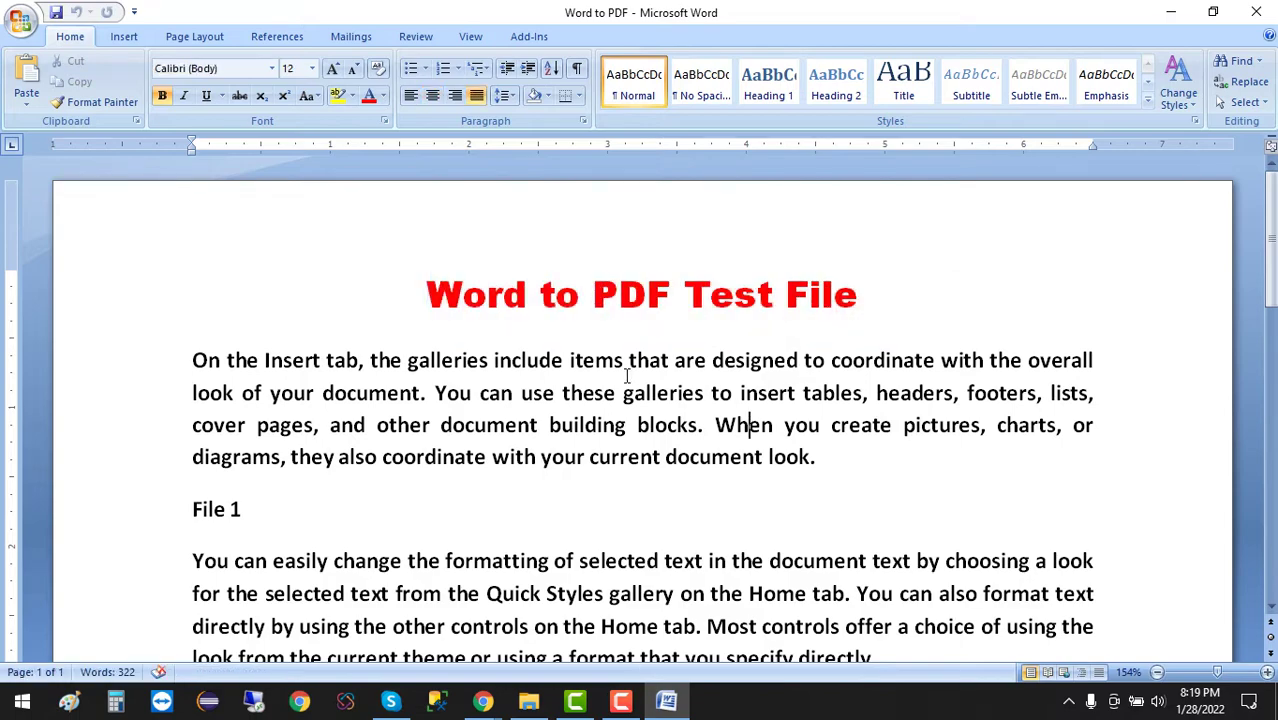
Step: Scroll through the paragraphs, File 2 table and equations, then return to the top
scroll(627, 375, "down", 4)
scroll(627, 375, "down", 3)
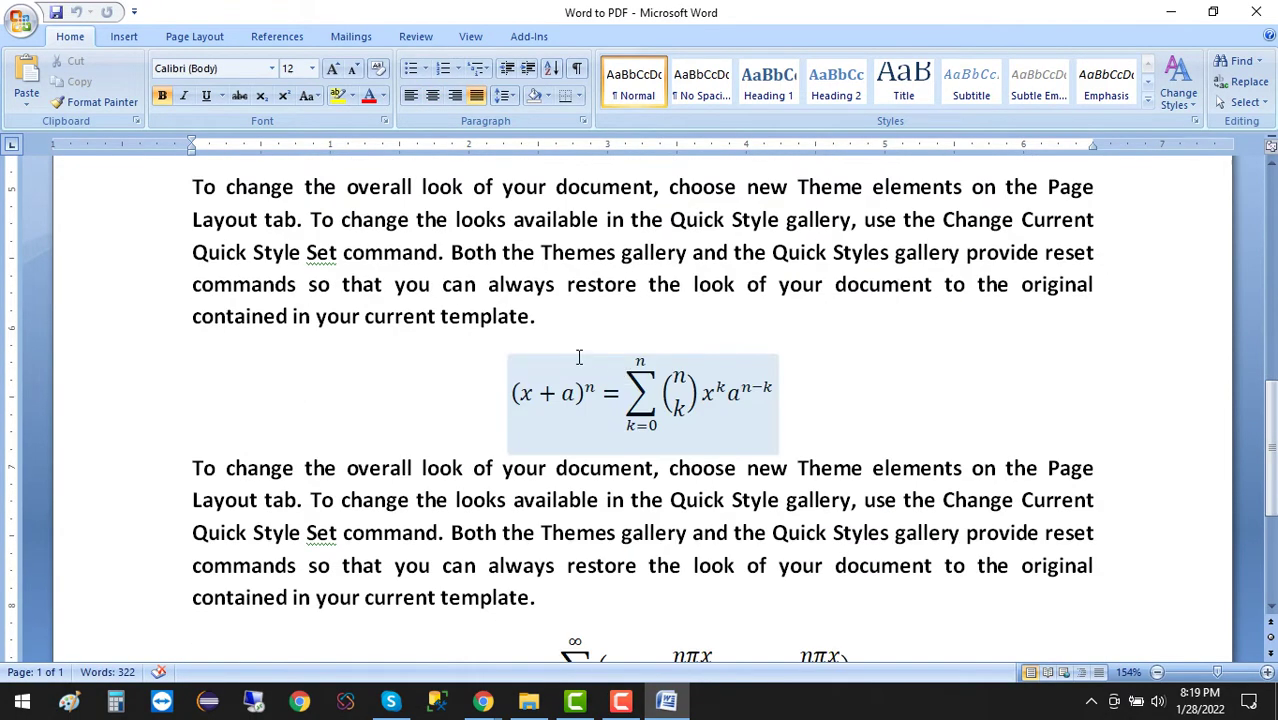
scroll(600, 415, "down", 3)
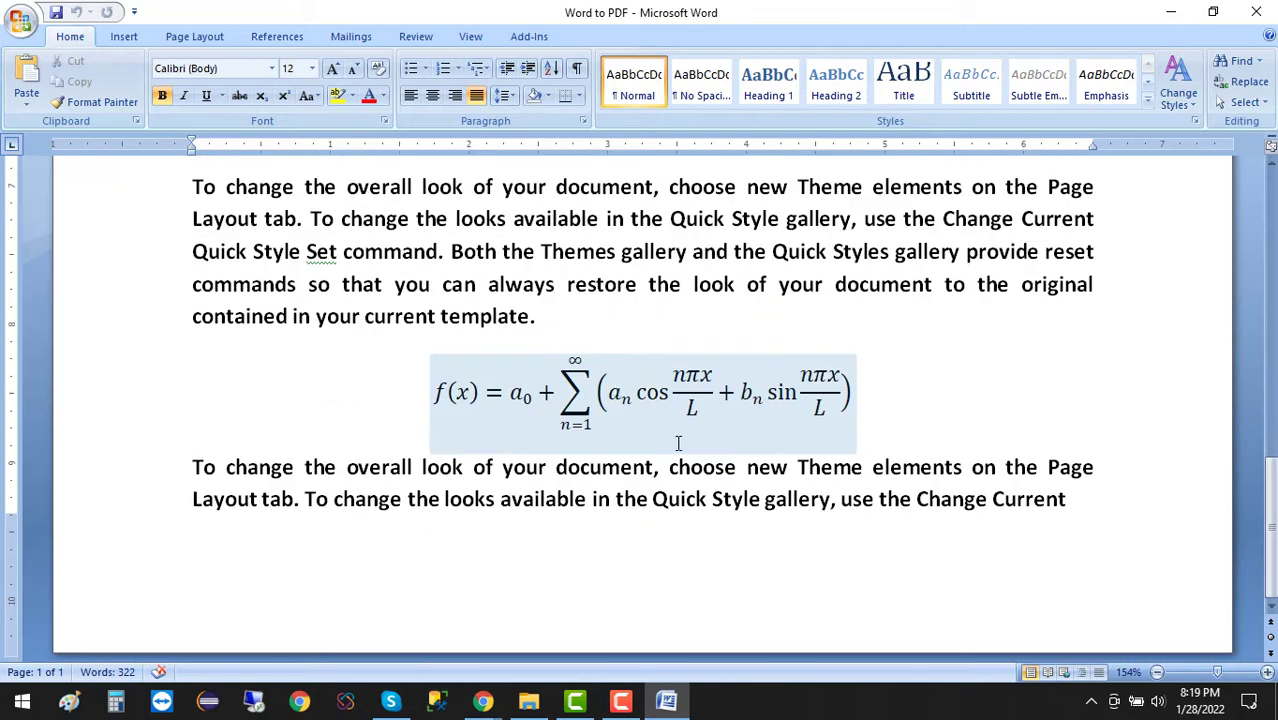
scroll(668, 512, "up", 6)
left_click(668, 410)
scroll(680, 400, "up", 3)
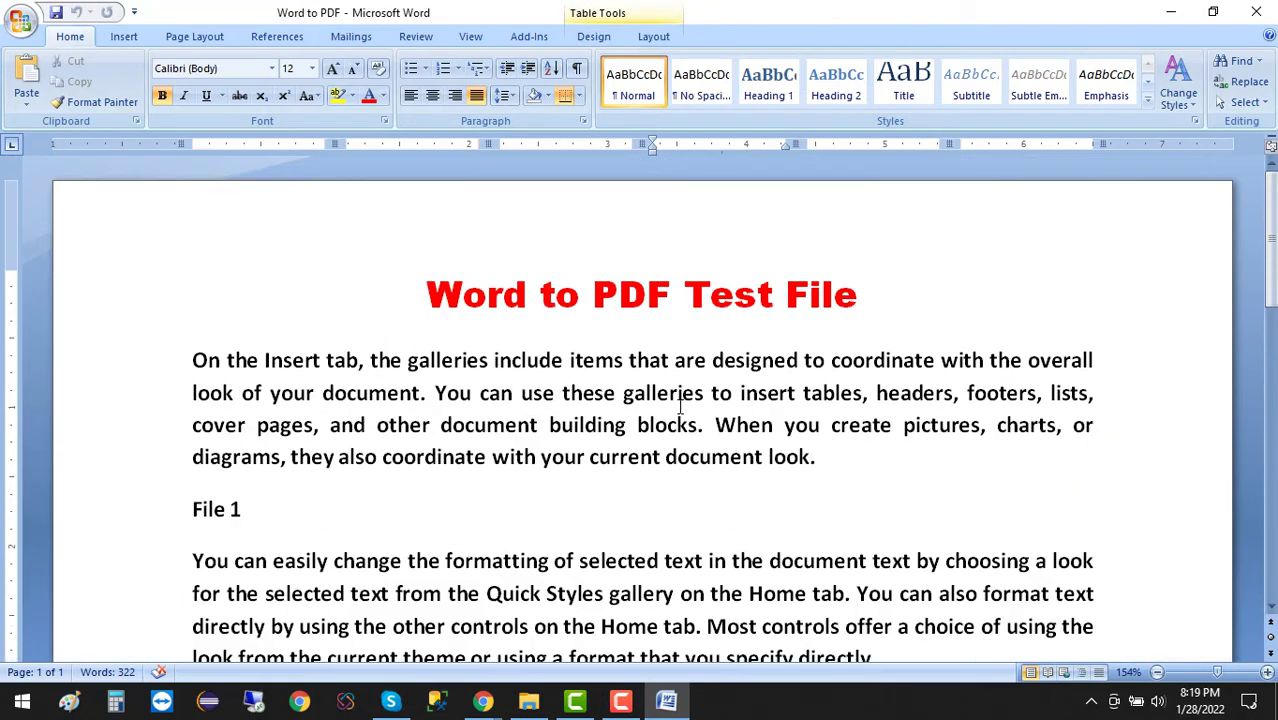
left_click(684, 400)
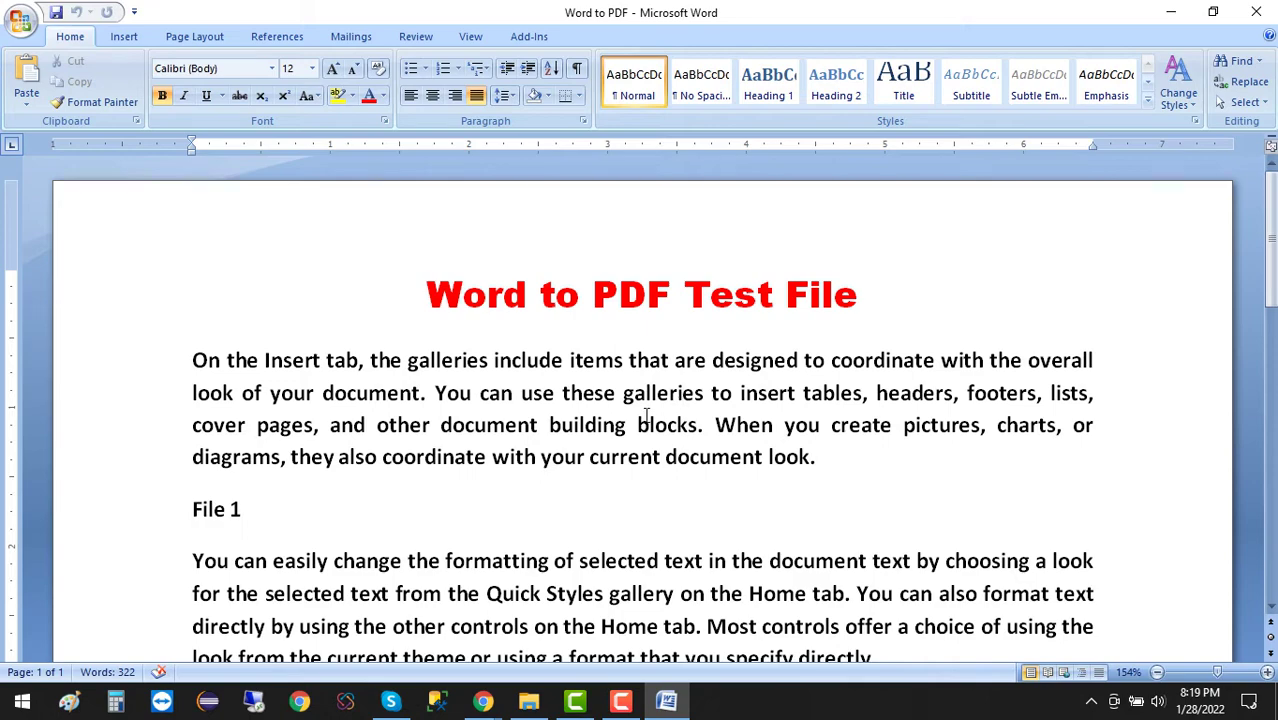
scroll(614, 390, "down", 5)
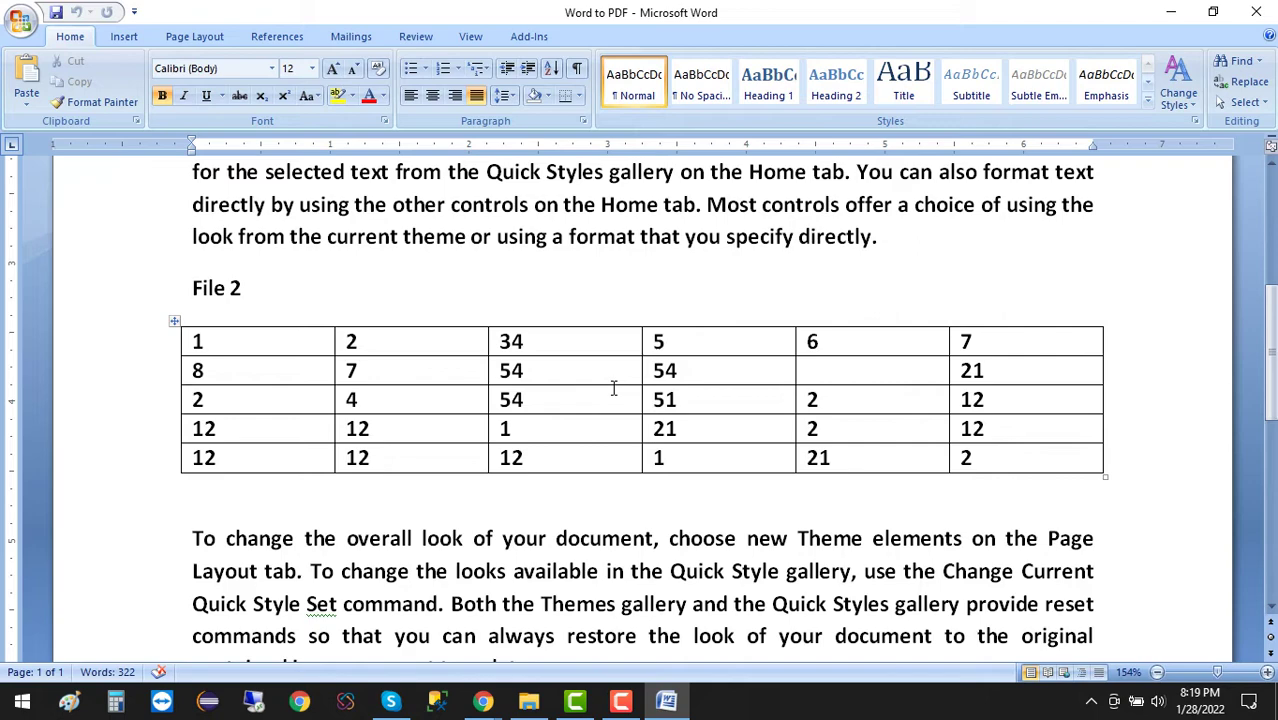
scroll(614, 388, "up", 5)
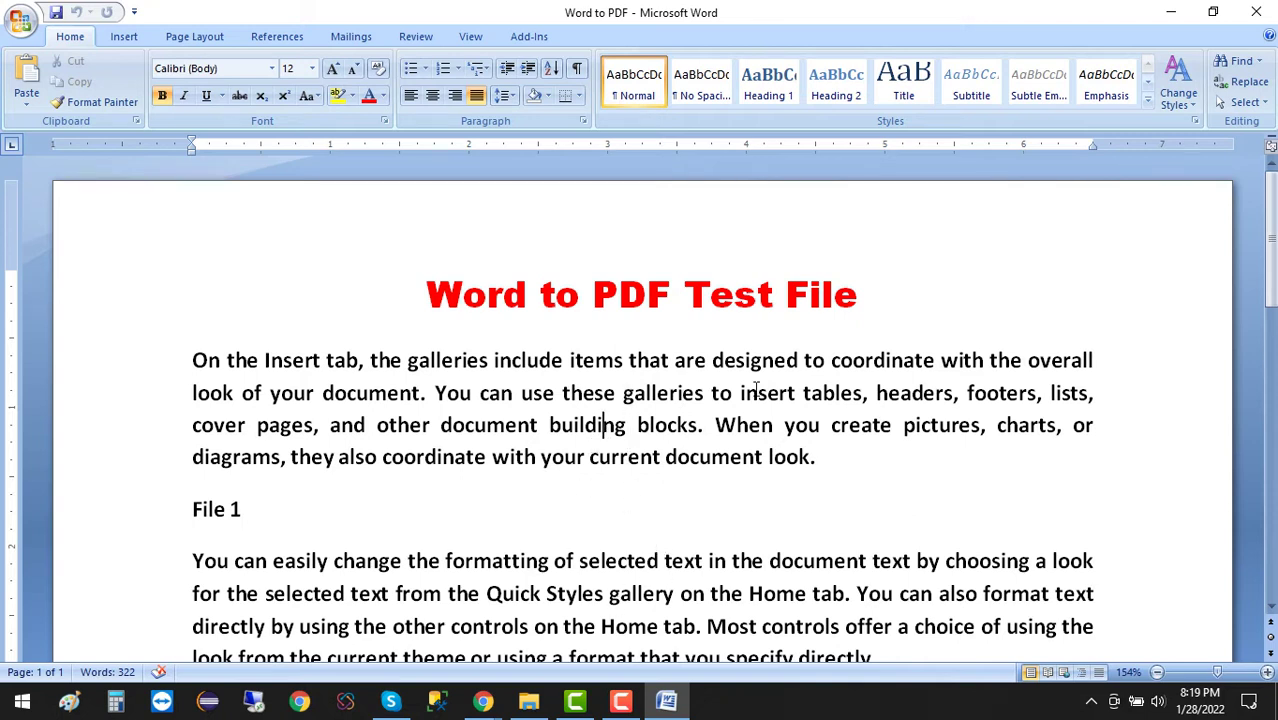
left_click(299, 703)
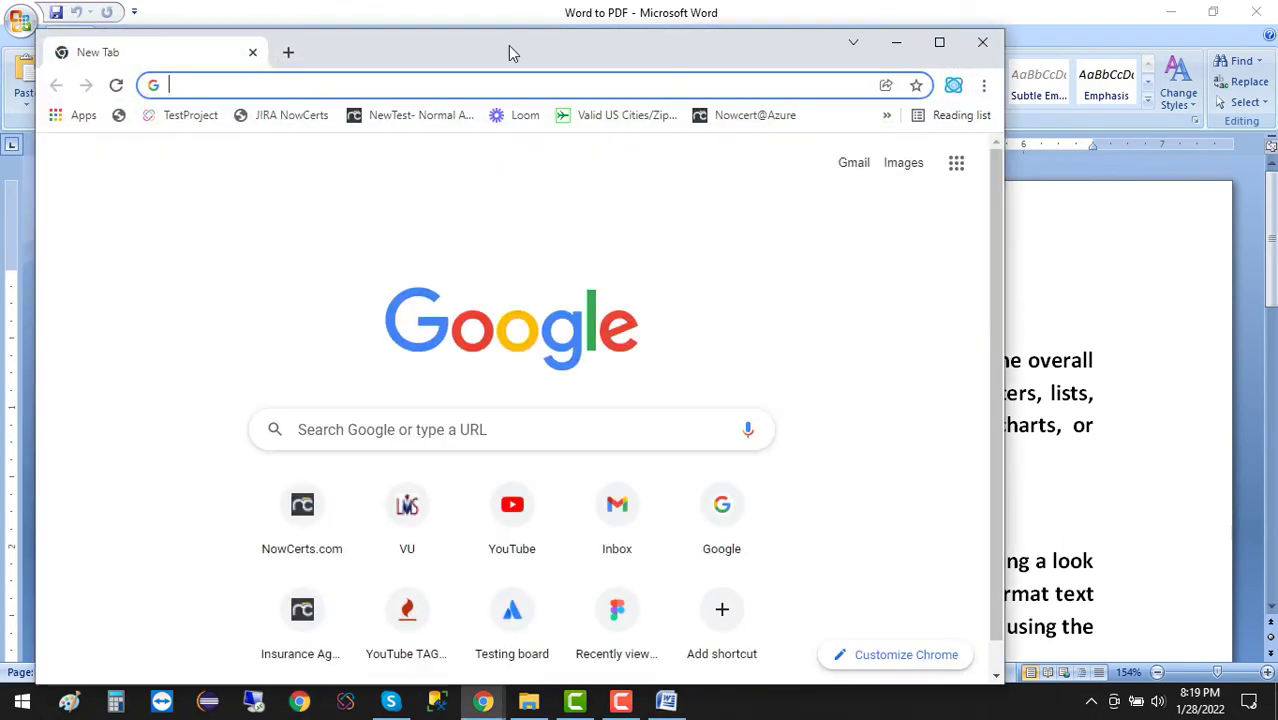
double_click(508, 45)
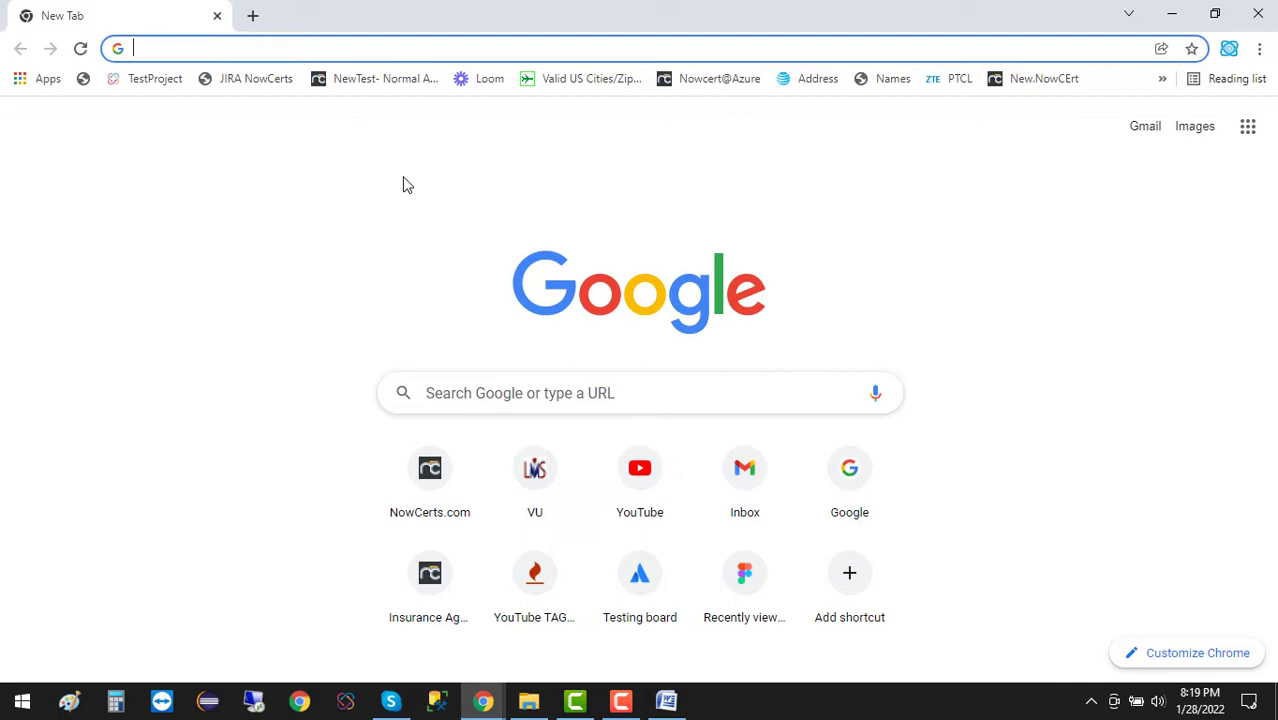
type("www")
key("Return")
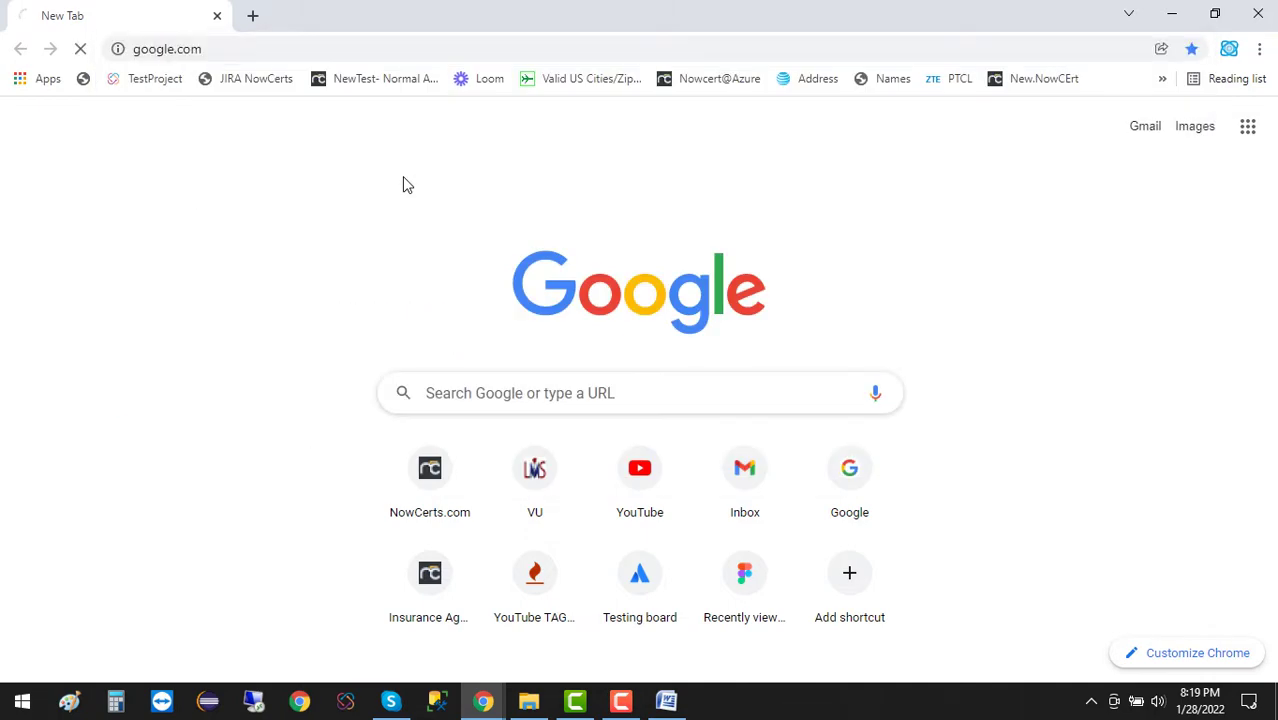
Step: Search Google for 'convert word to pdf' and scroll through the converter results
type("co")
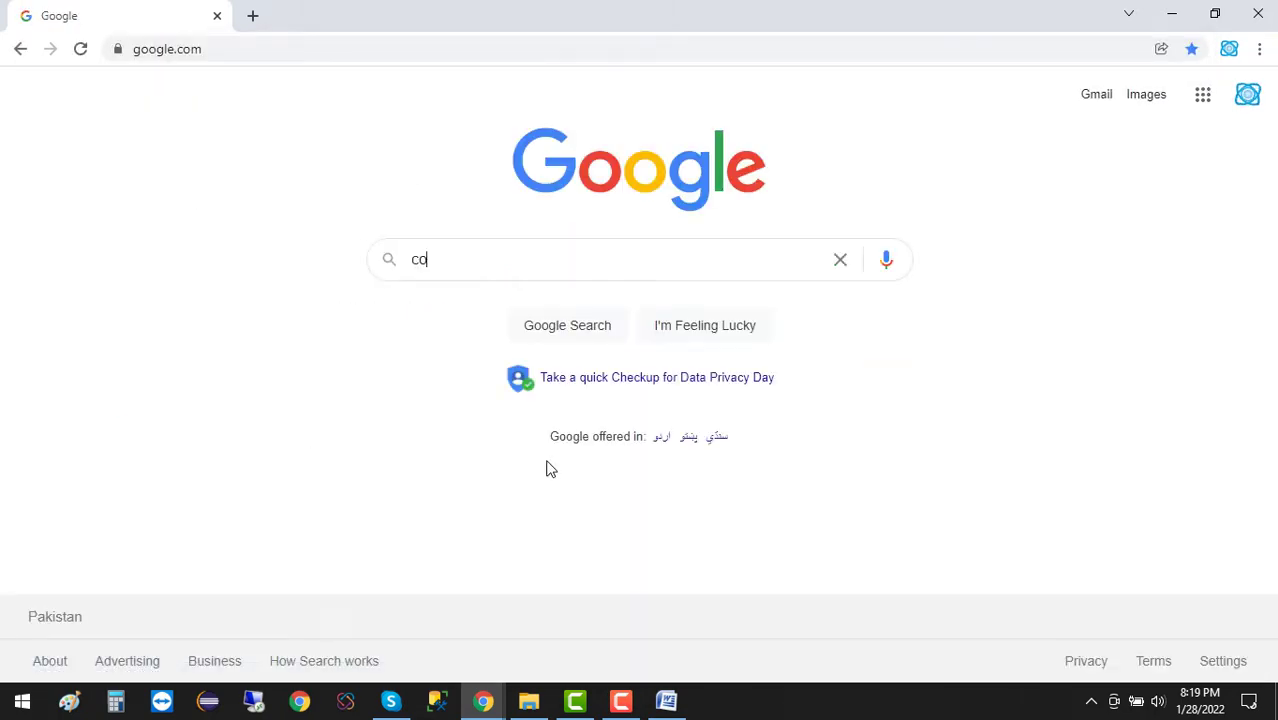
type("nvert w")
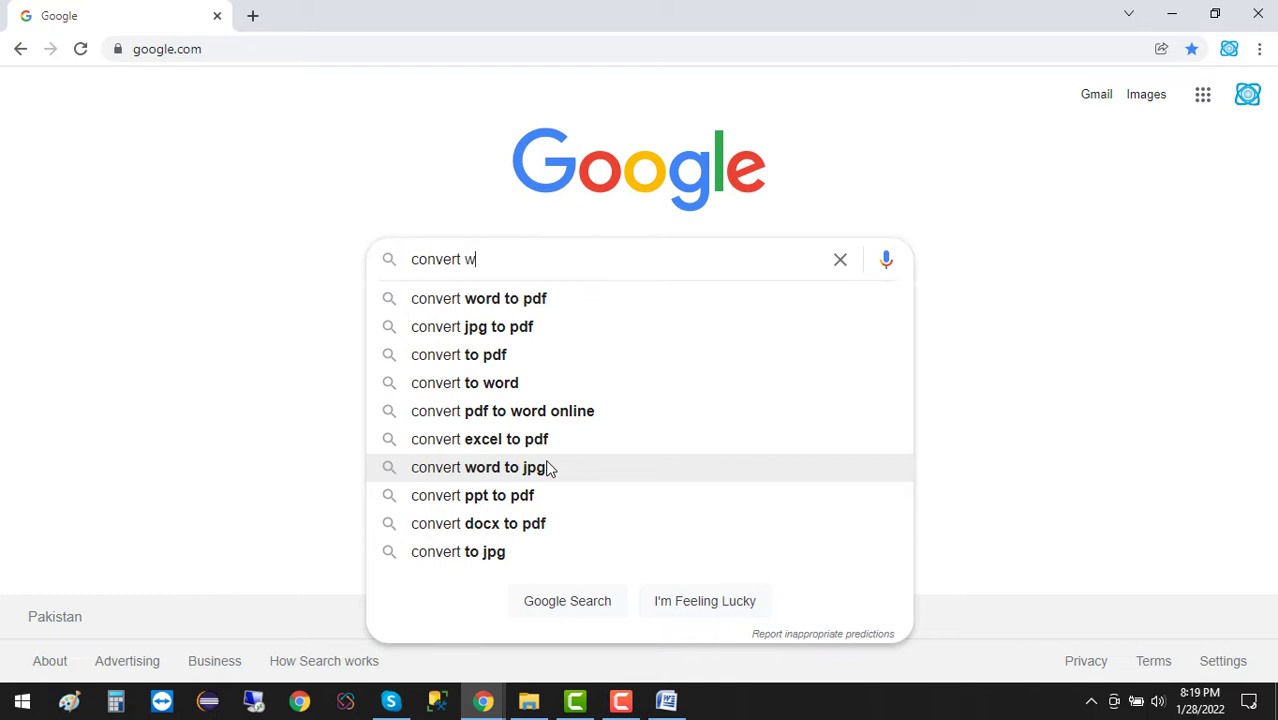
type("ord to pdf")
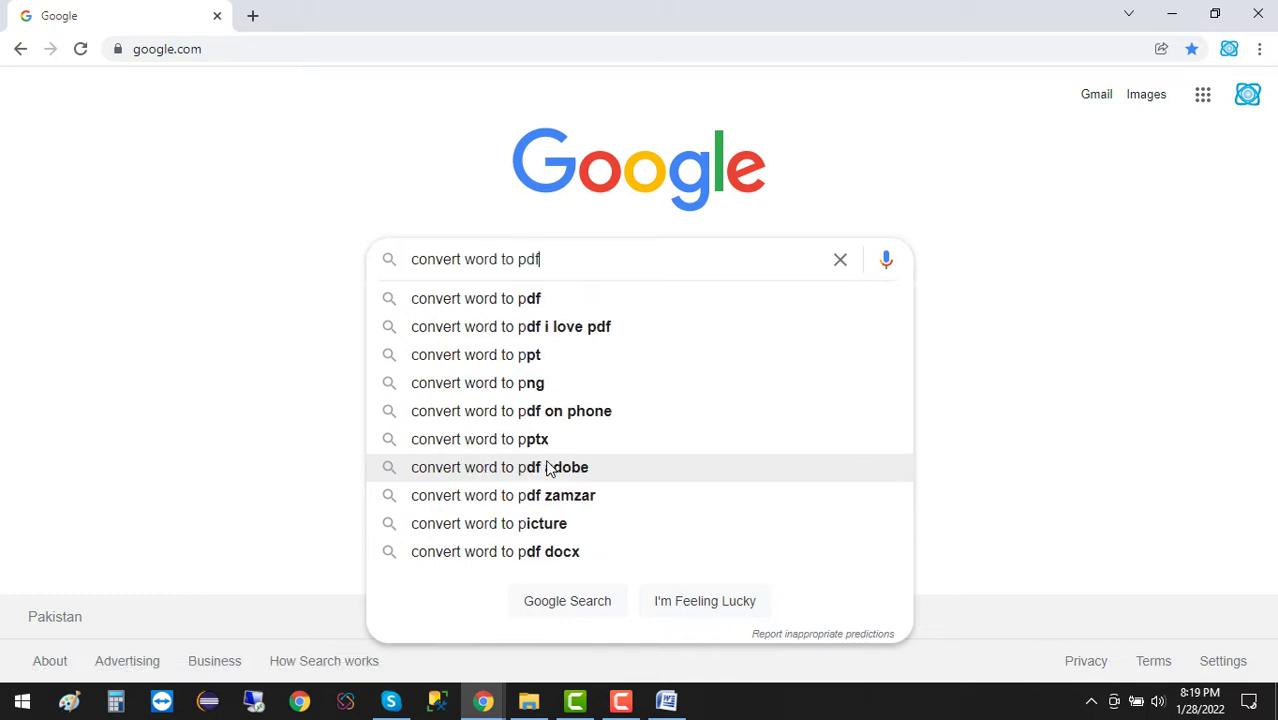
key("Return")
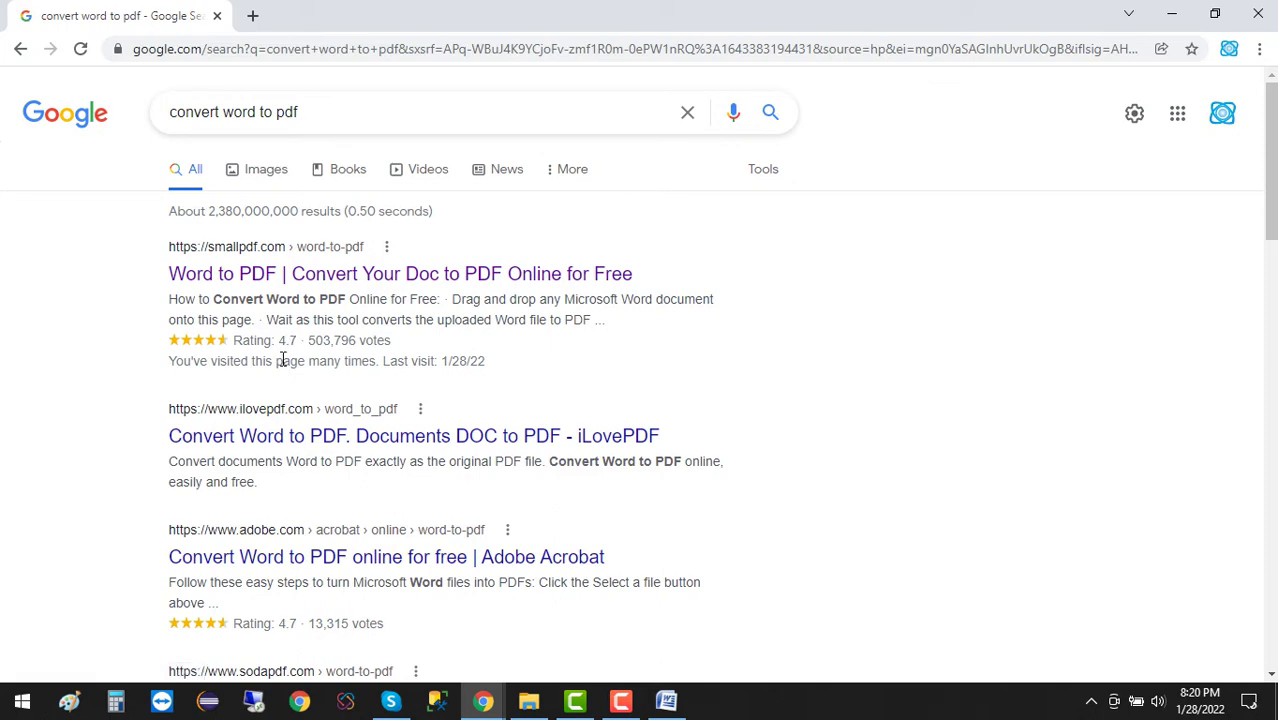
scroll(276, 456, "down", 3)
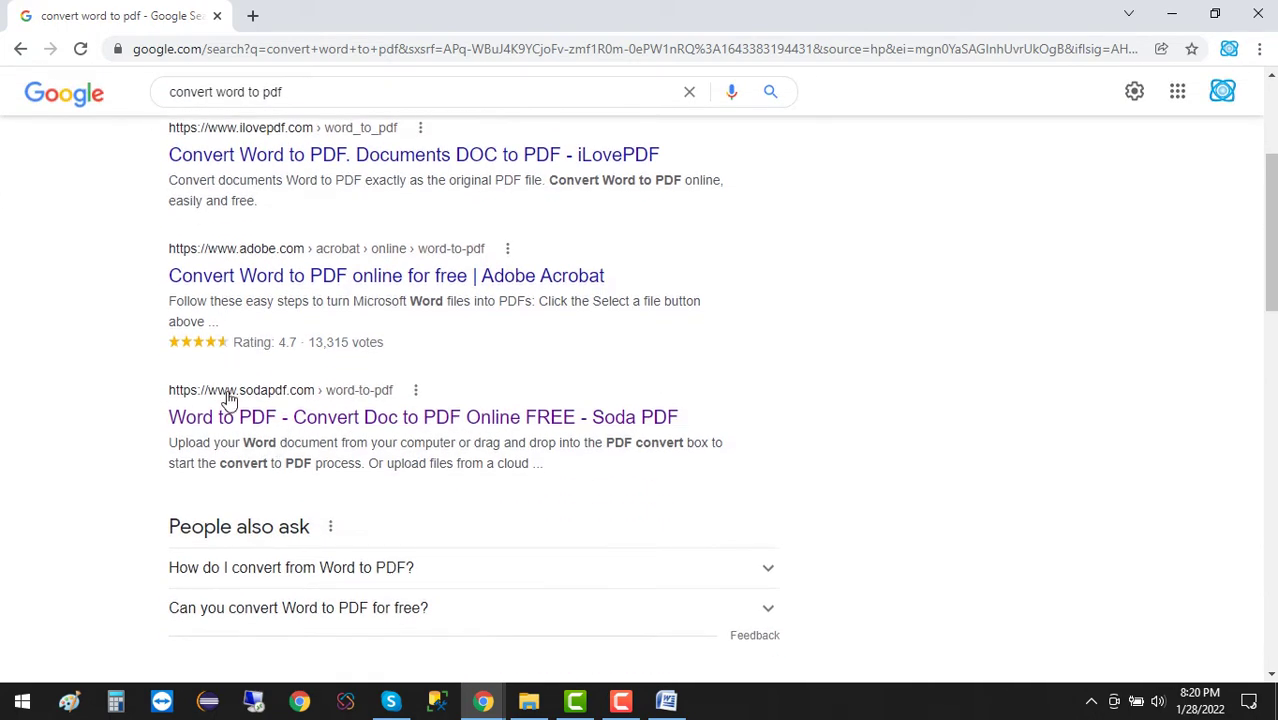
scroll(230, 398, "down", 5)
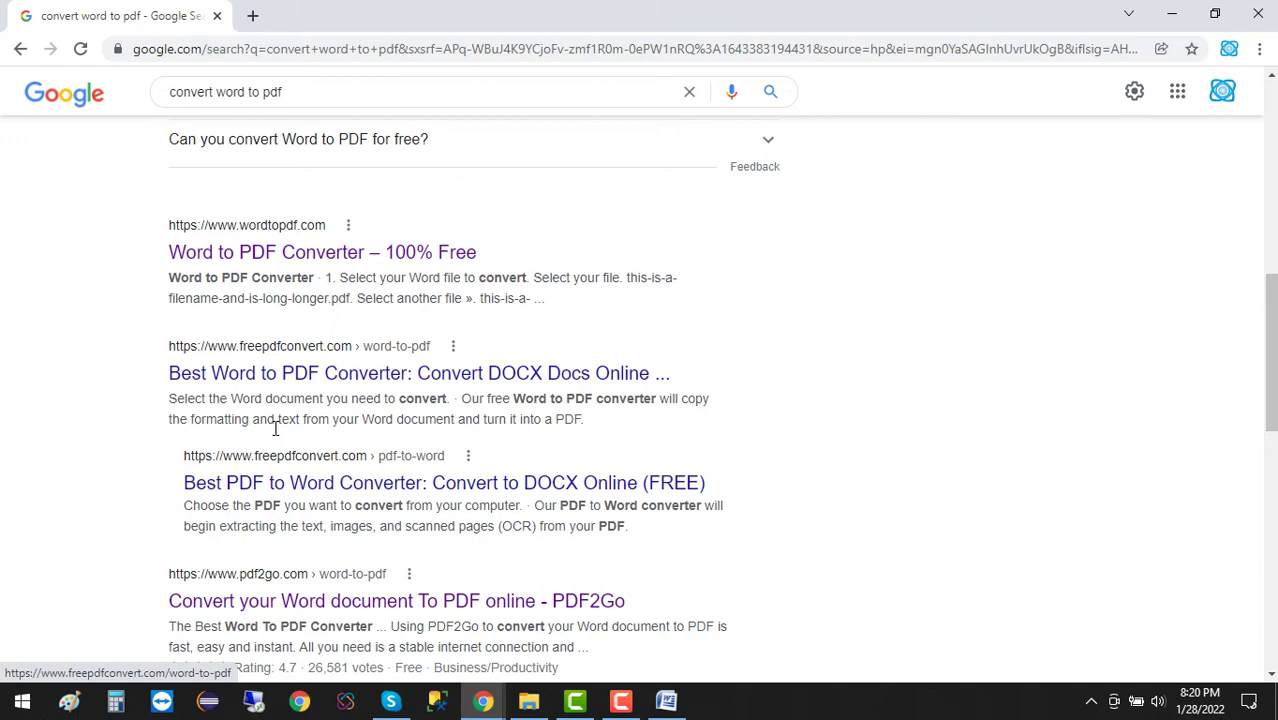
scroll(285, 405, "up", 8)
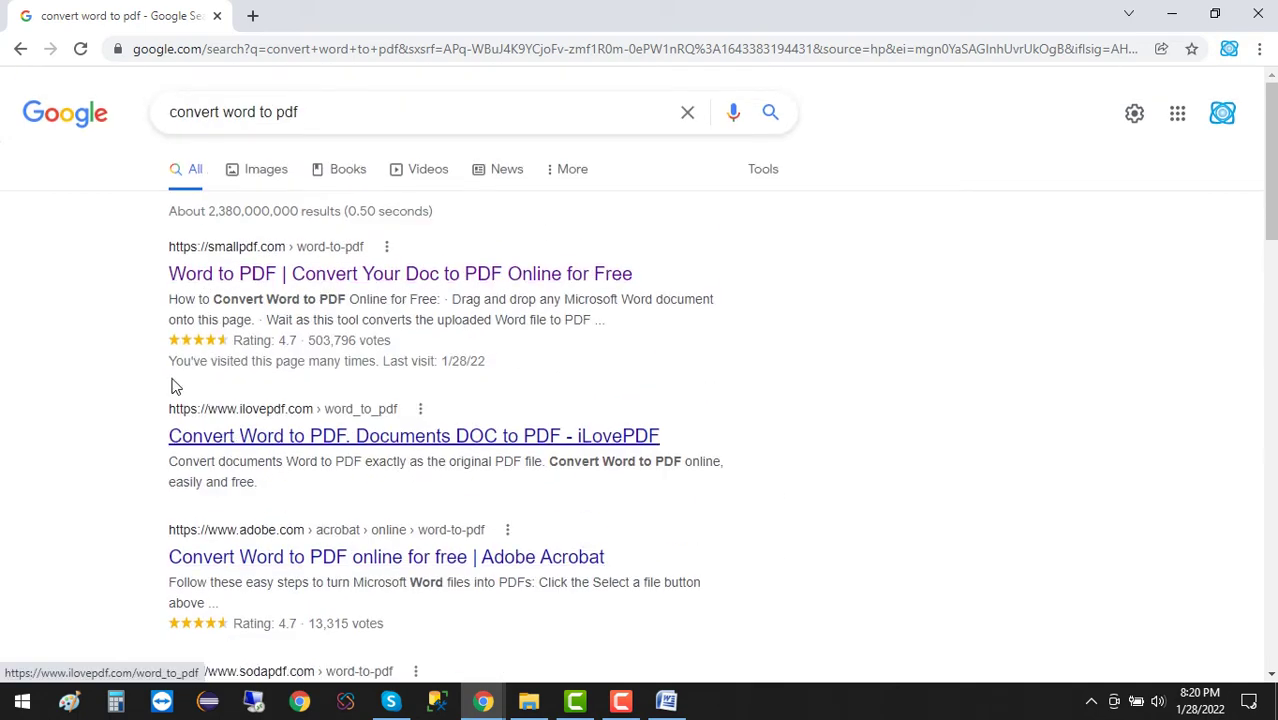
scroll(190, 347, "down", 1)
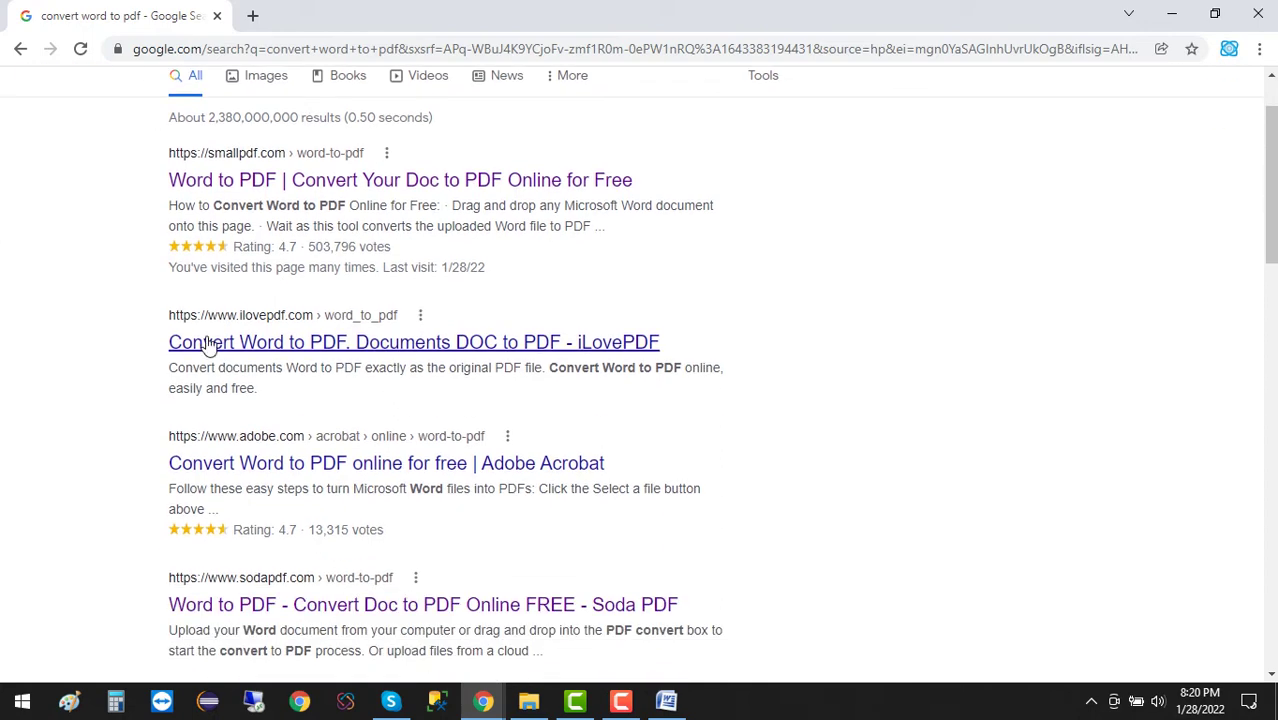
scroll(364, 352, "up", 1)
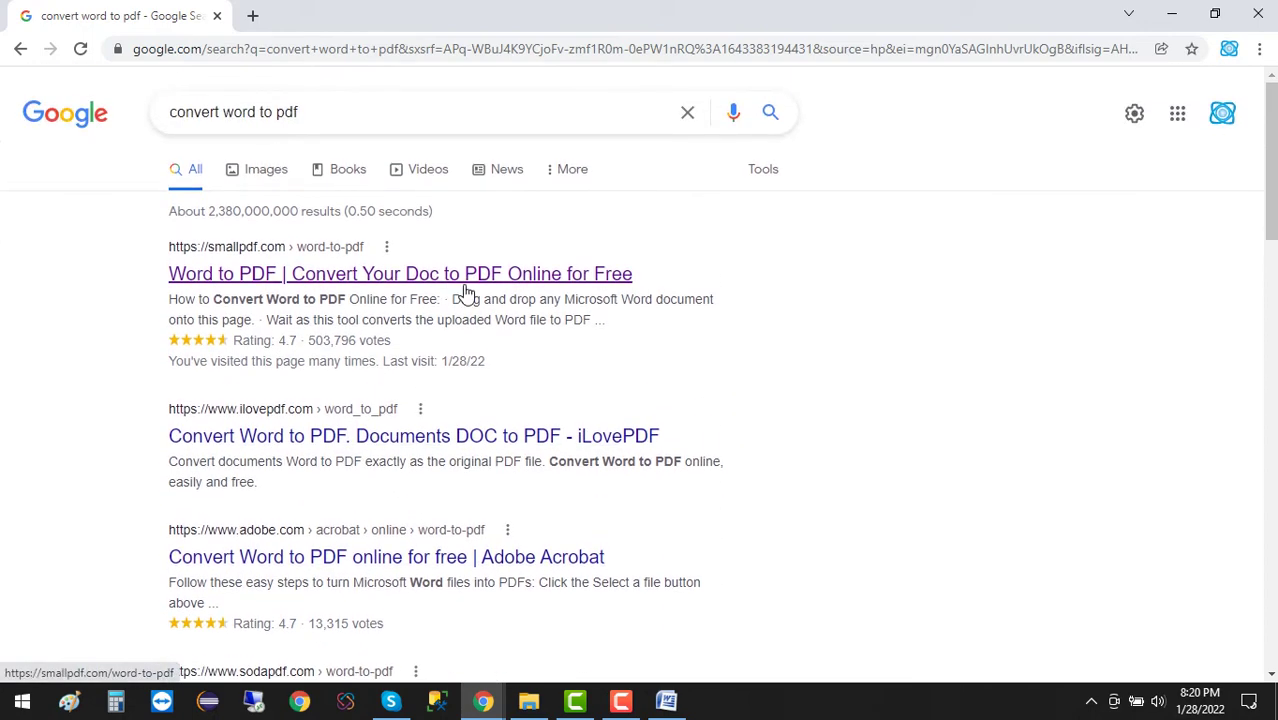
Step: Go to Smallpdf's Word to PDF converter and dismiss the browser extension offer
left_click(470, 284)
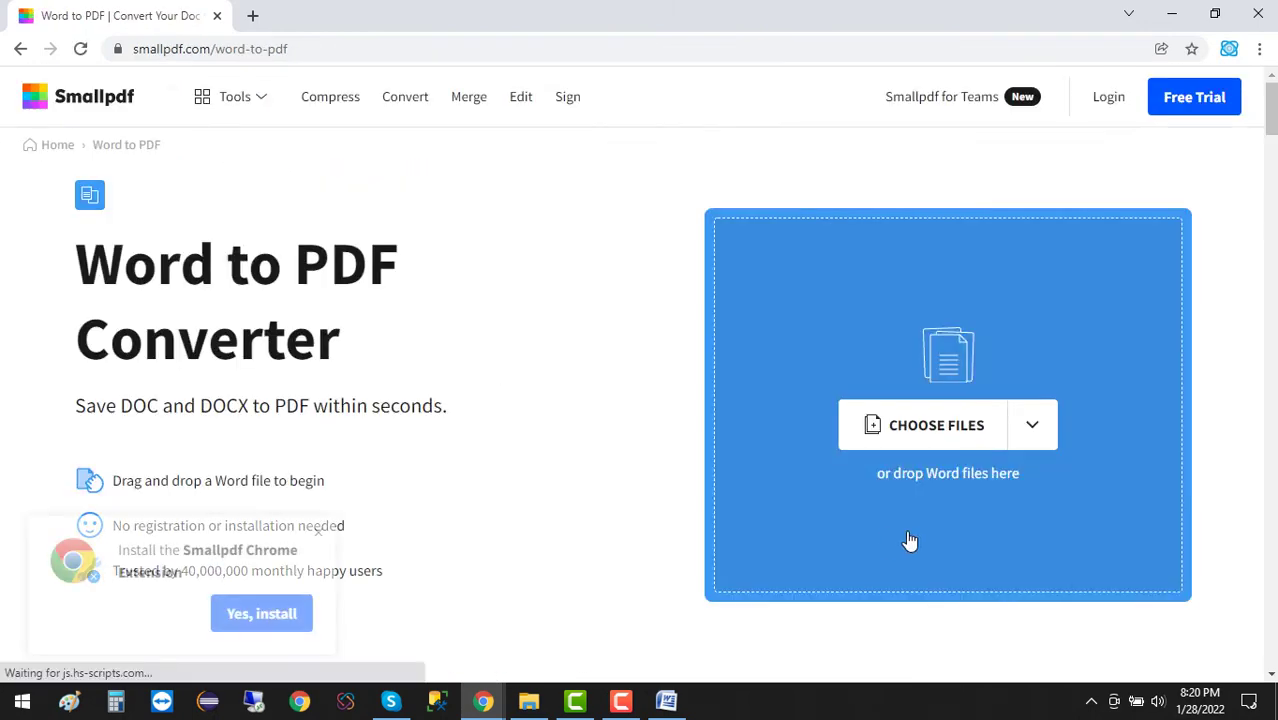
scroll(338, 454, "down", 3)
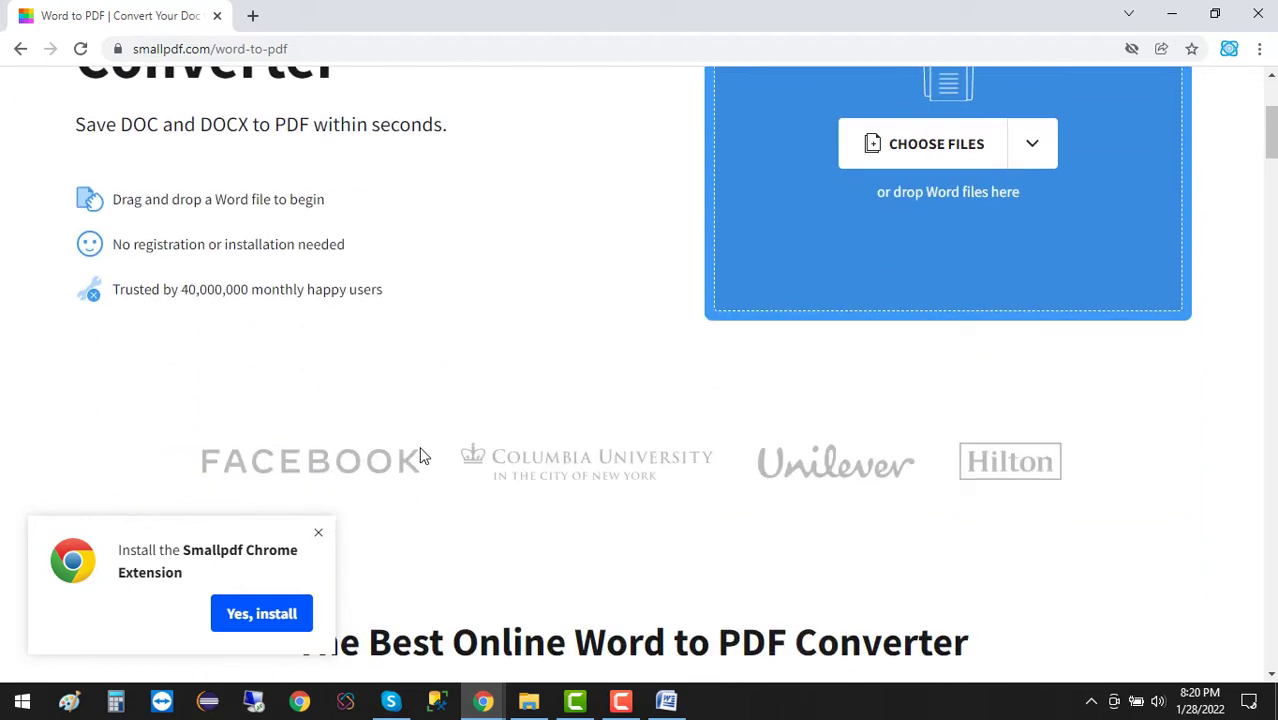
left_click(323, 535)
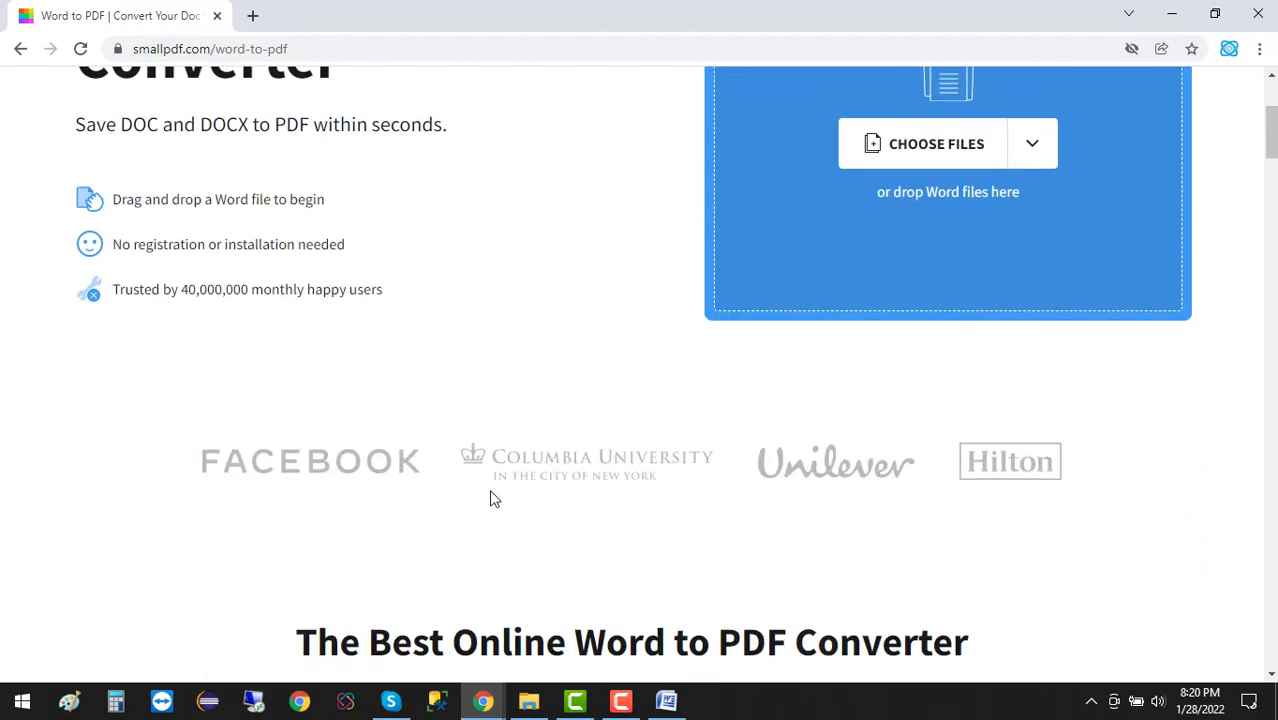
scroll(540, 435, "up", 3)
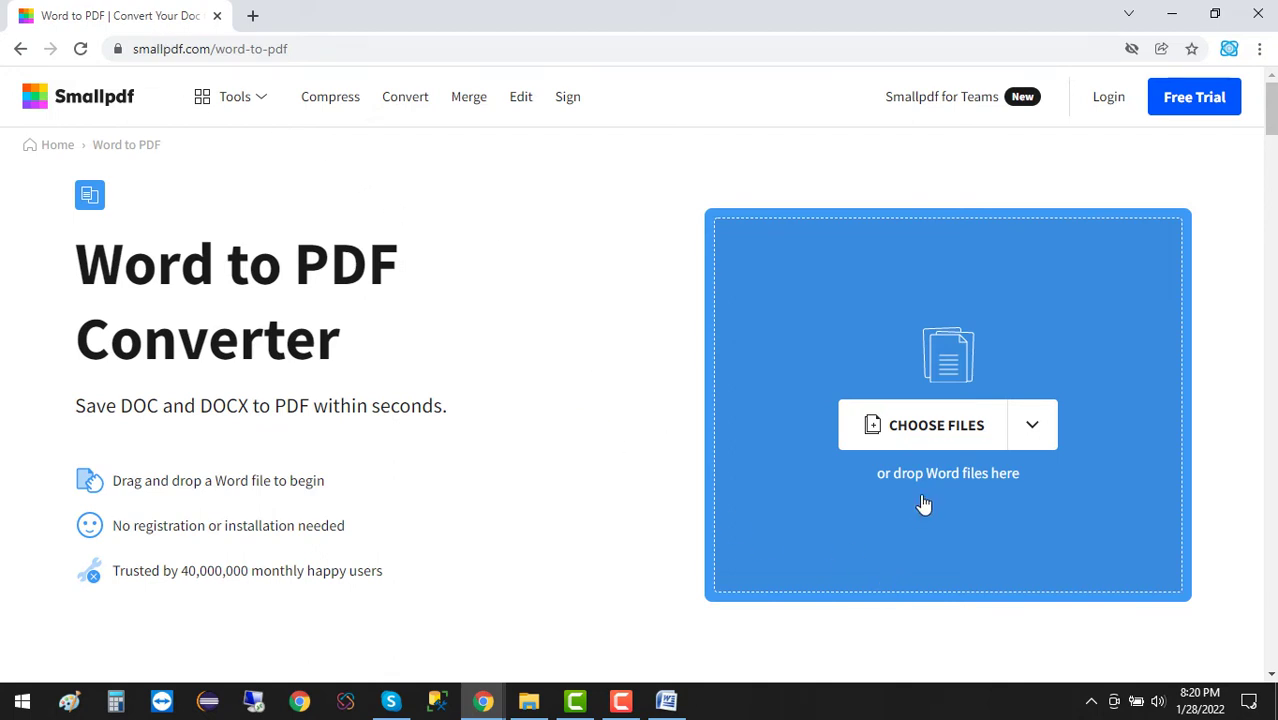
Step: Drag the 'Word to PDF' file from the Thumbnail folder into the converter's drop area
left_click(925, 428)
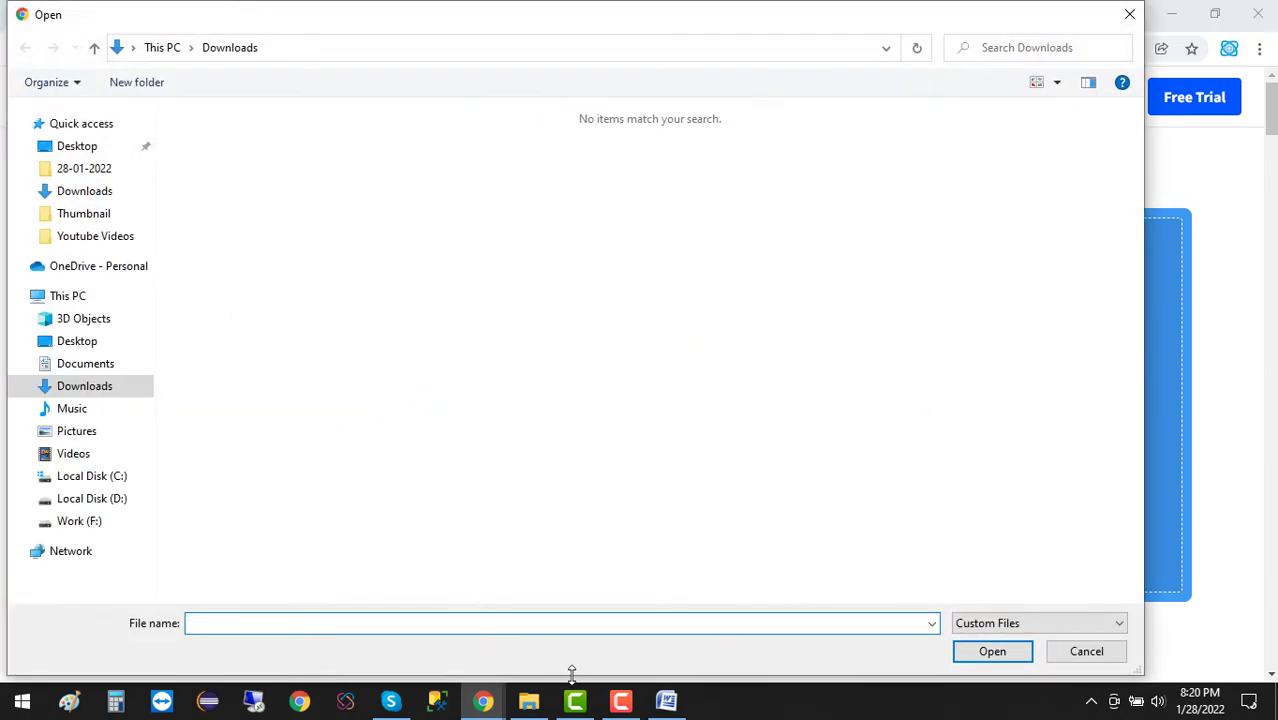
left_click(1086, 651)
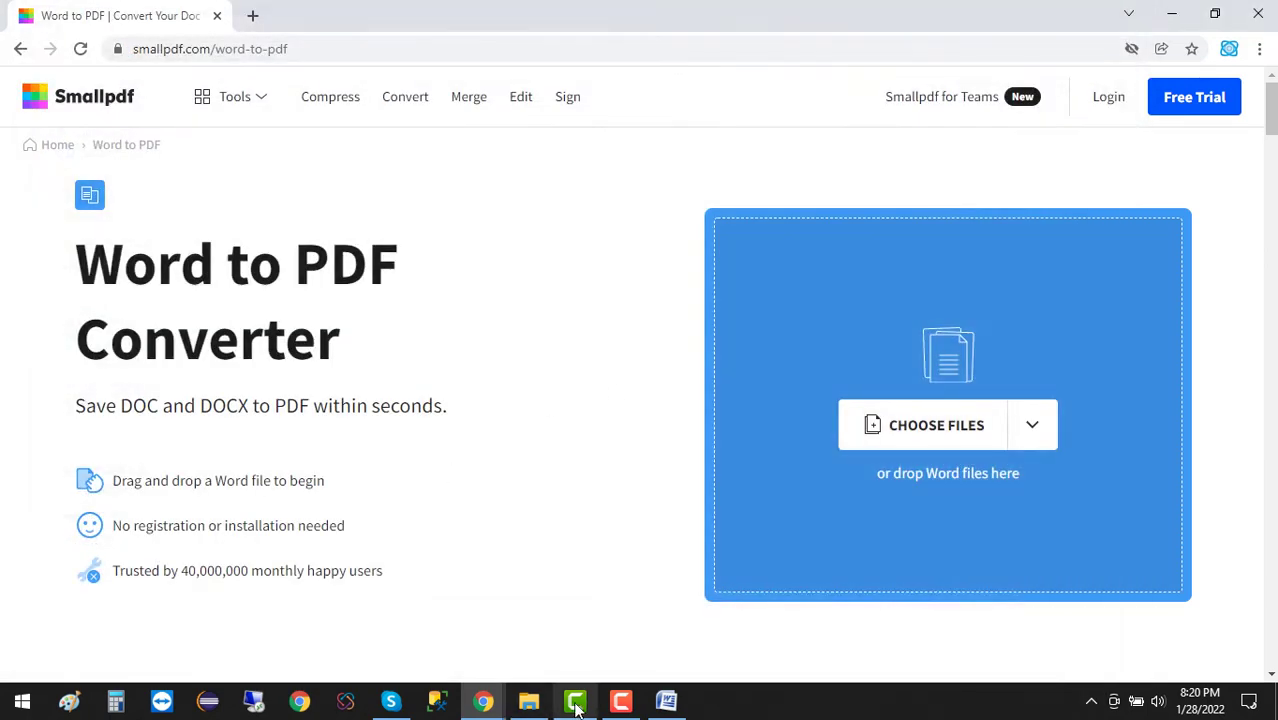
left_click(529, 701)
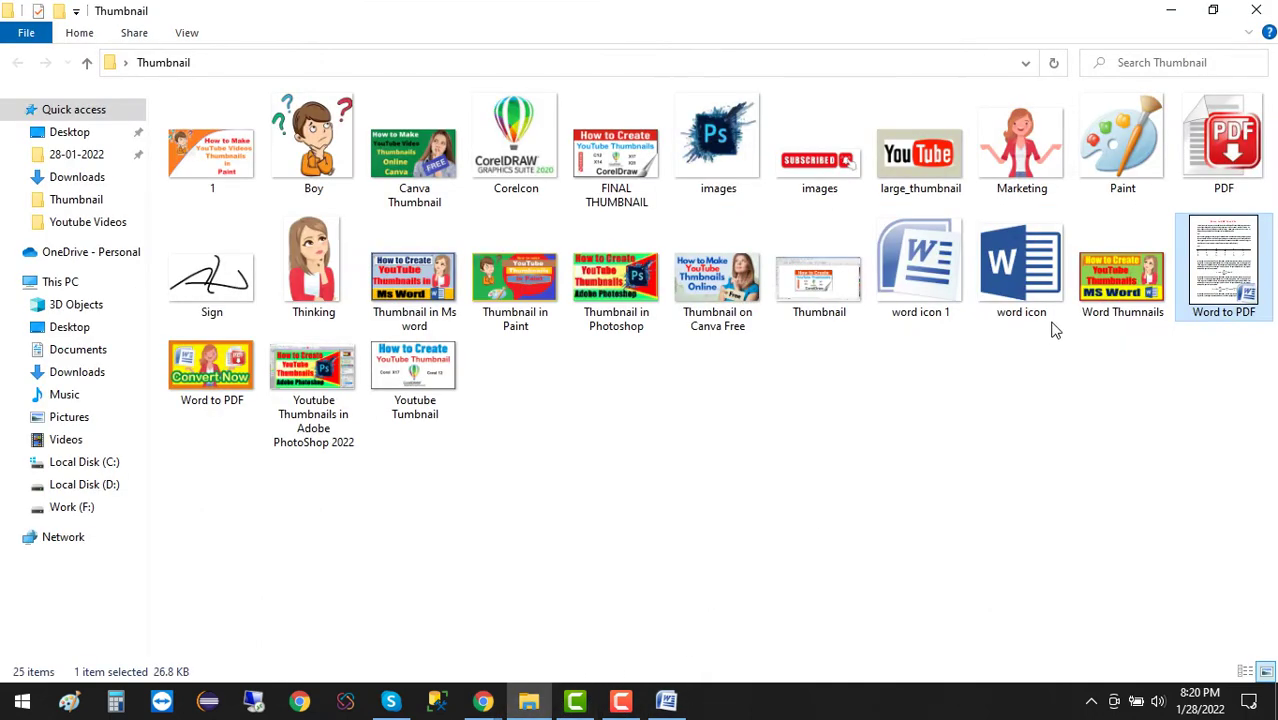
left_click_drag(1224, 265, 704, 645)
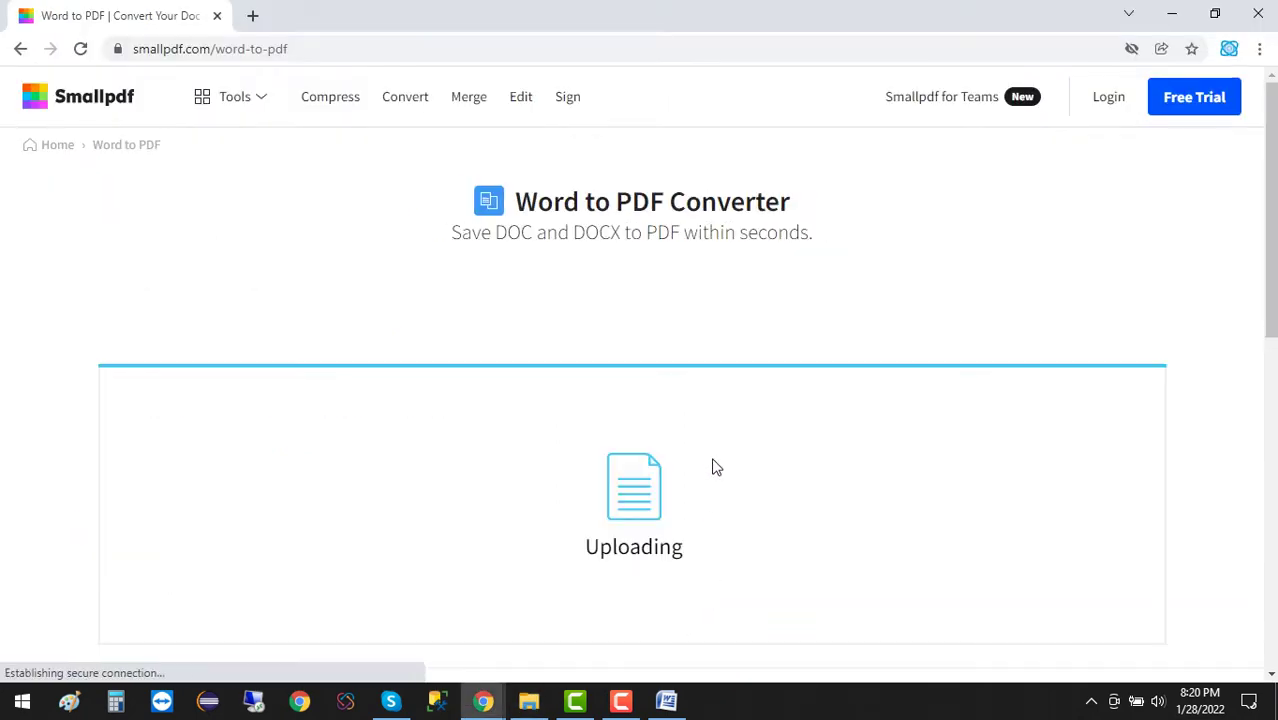
Step: Dismiss the feedback question and review the converted PDF preview
scroll(700, 500, "down", 1)
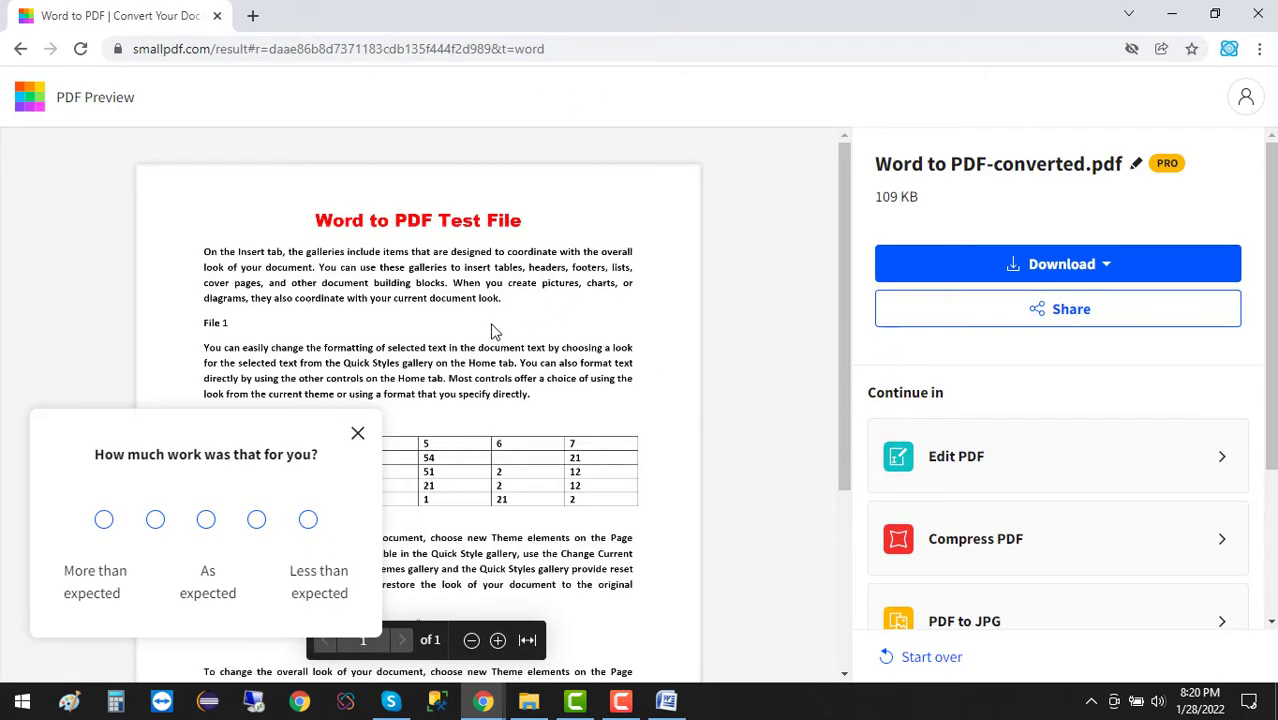
left_click(358, 436)
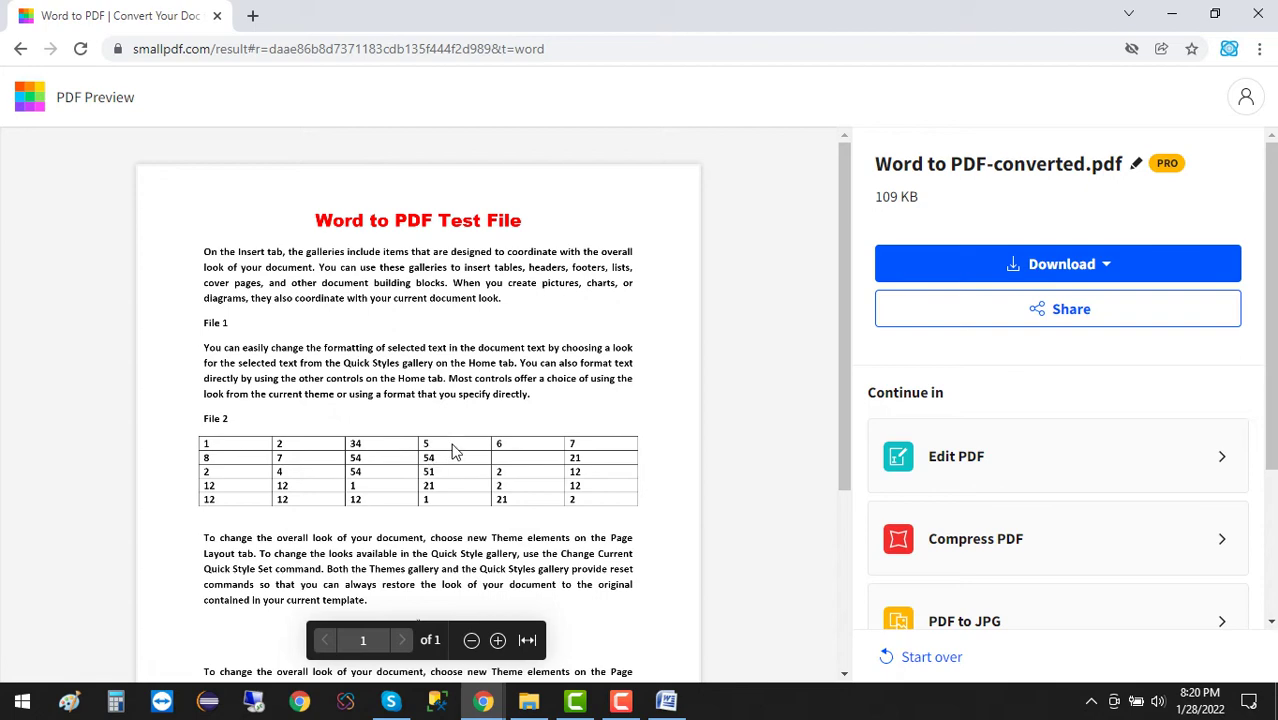
scroll(455, 452, "down", 2)
scroll(455, 424, "up", 2)
scroll(443, 298, "down", 3)
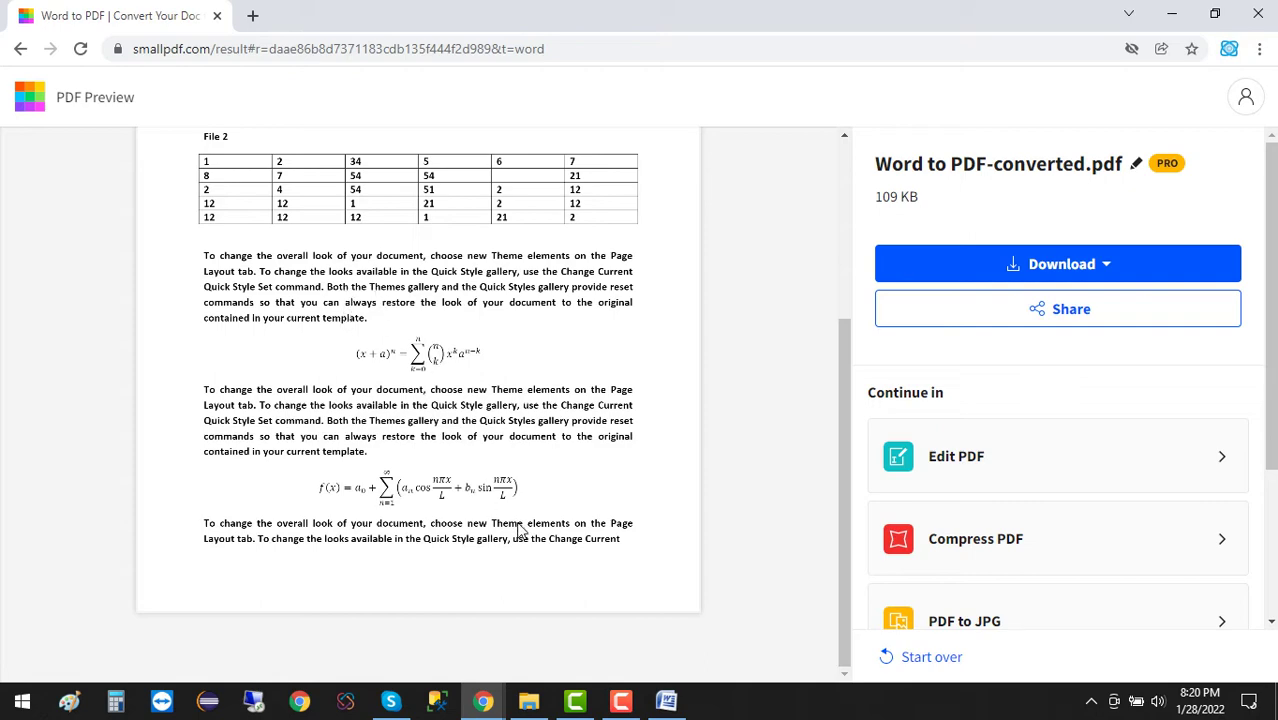
scroll(449, 517, "up", 3)
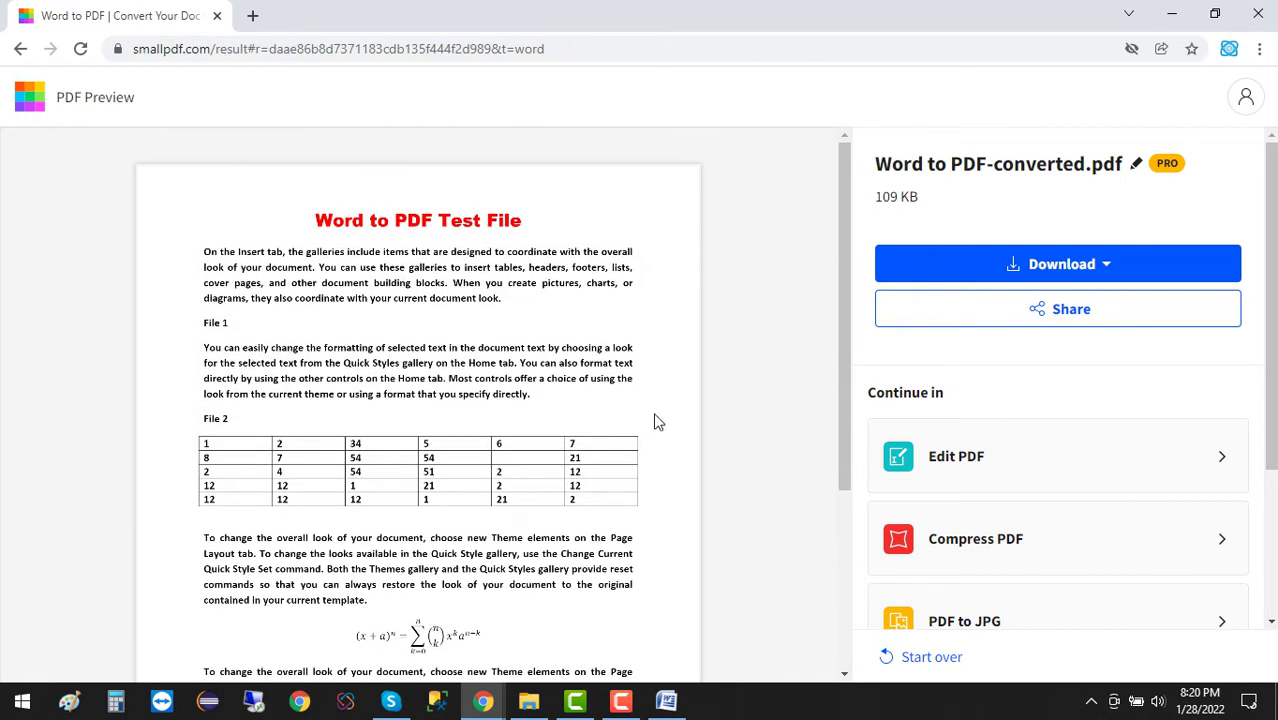
Step: Download 'Word to PDF-converted.pdf' (109 KB) using Download > Save to device
scroll(507, 440, "down", 3)
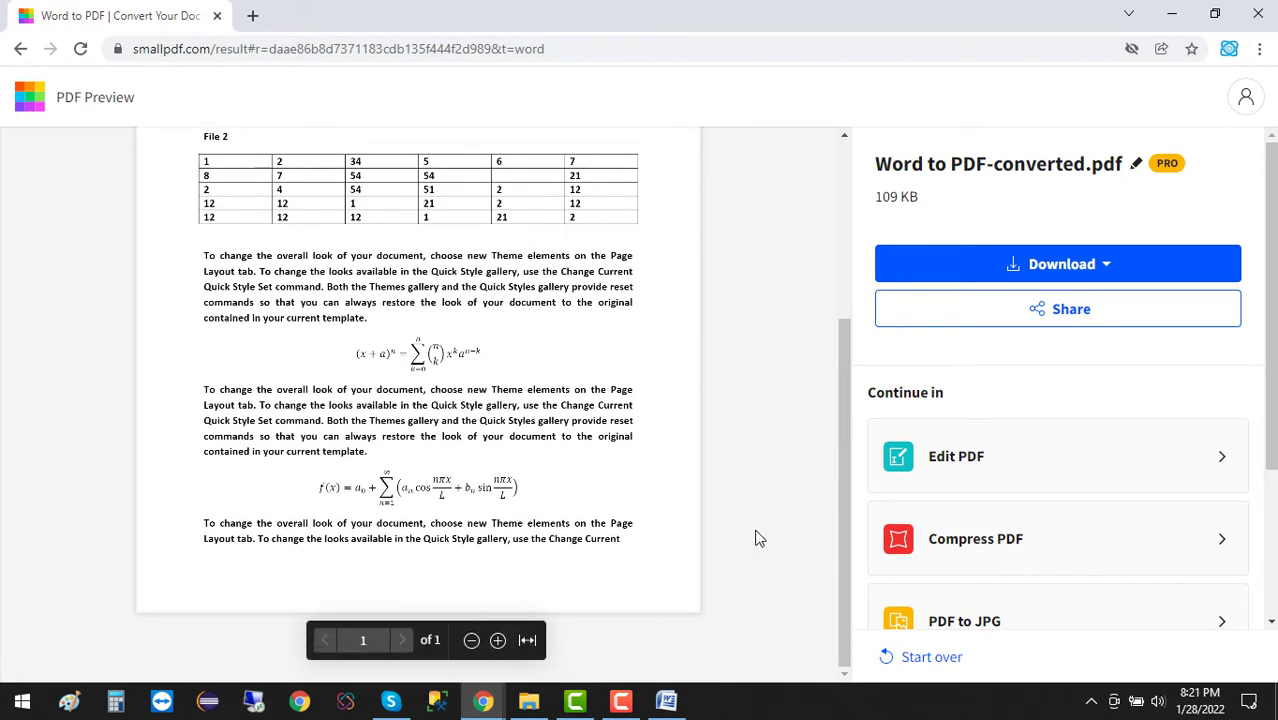
left_click(1038, 270)
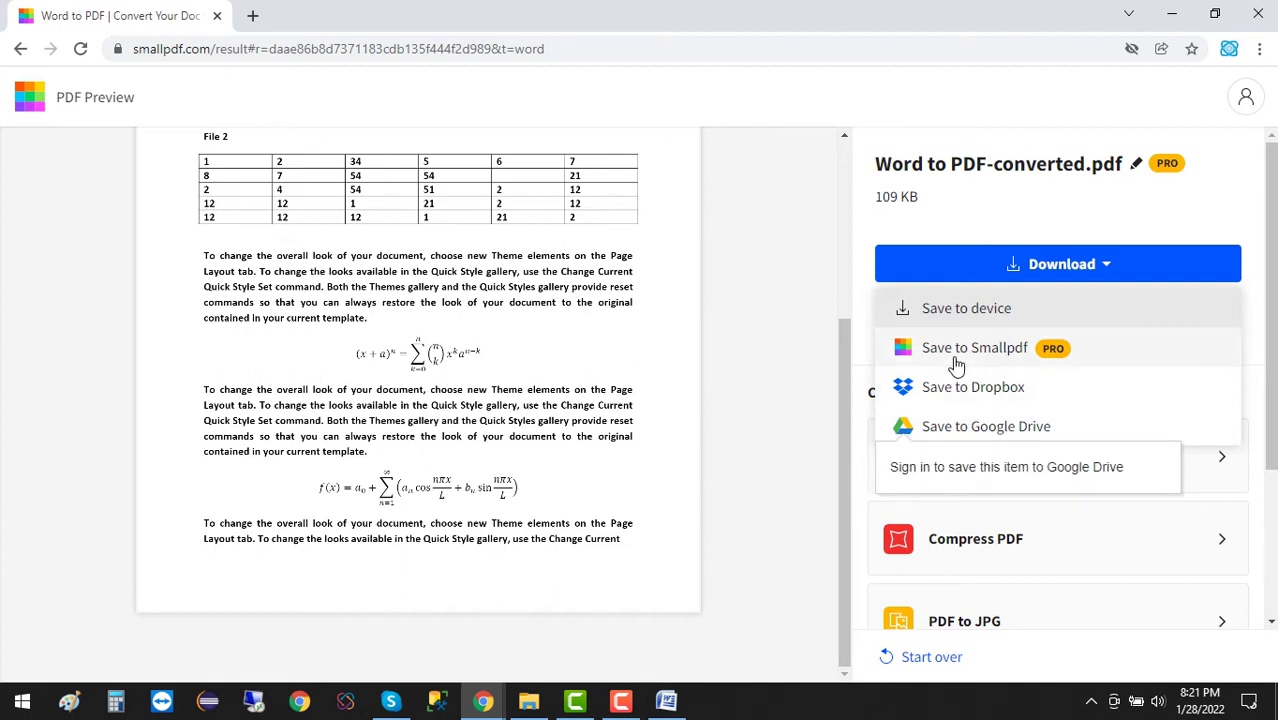
left_click(941, 312)
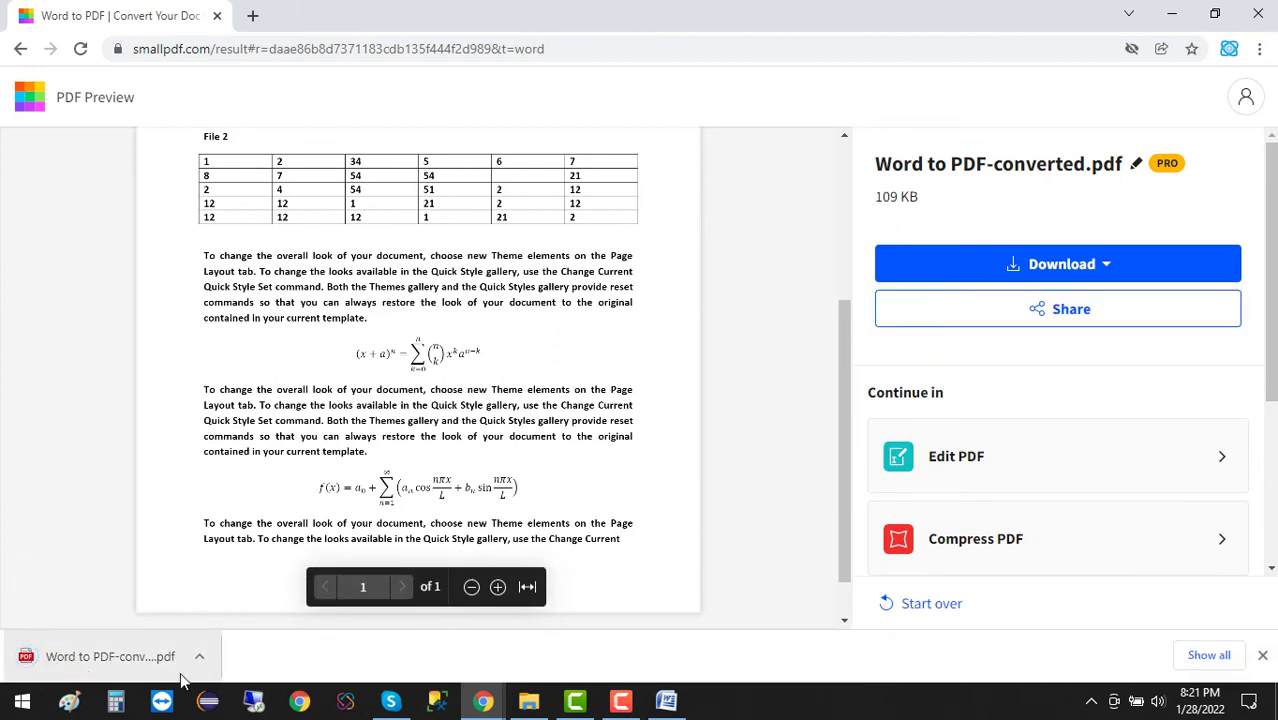
Step: Open 'Word to PDF-converted.pdf' from File Explorer's Downloads folder in Microsoft Edge
left_click(528, 701)
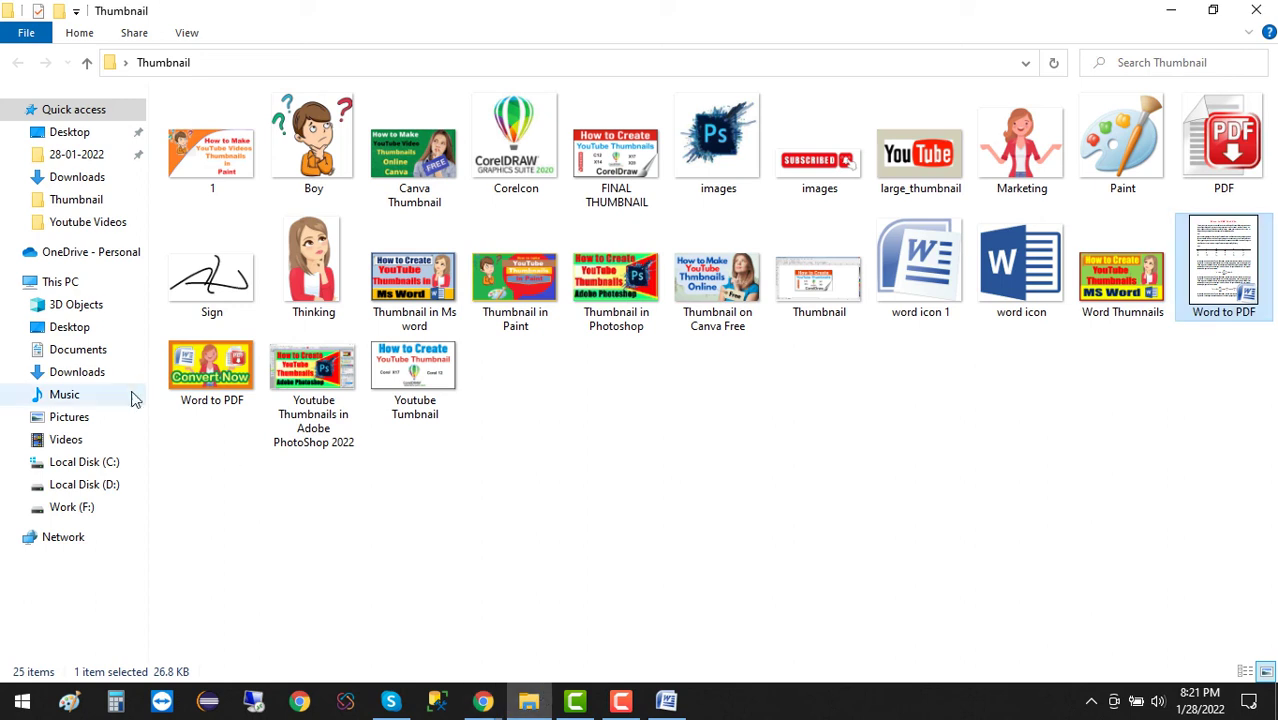
left_click(80, 374)
right_click(203, 151)
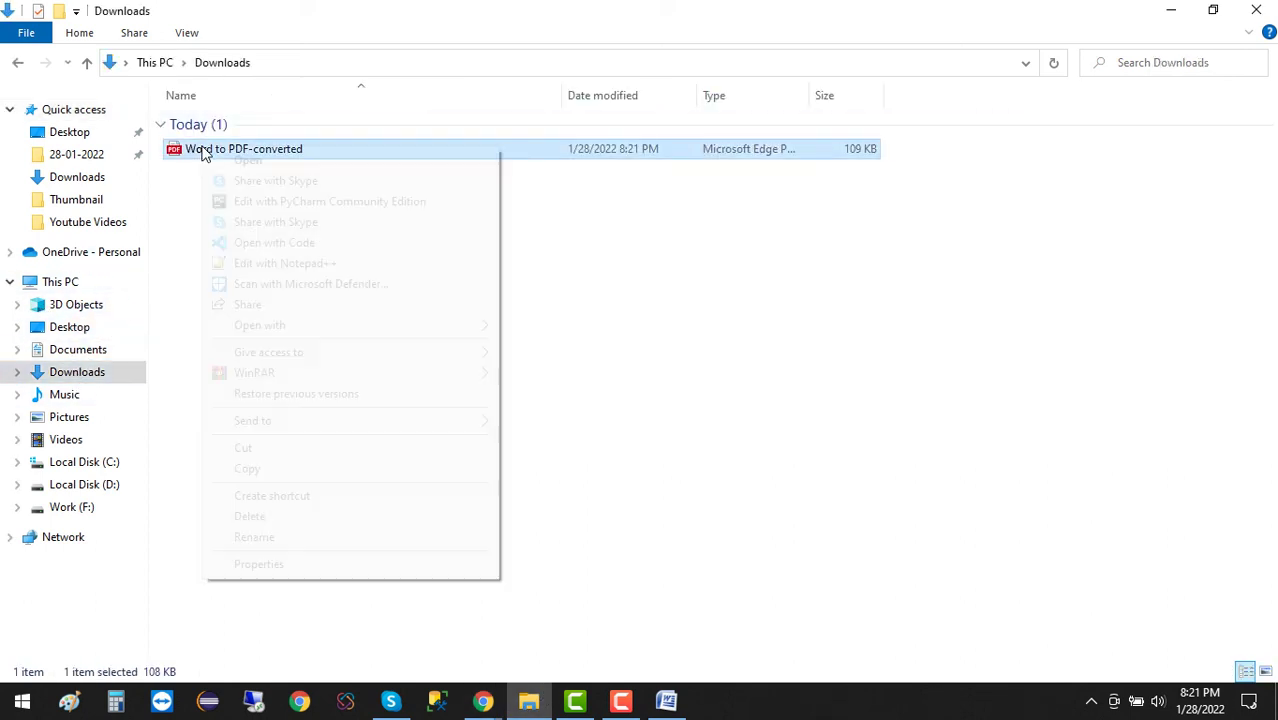
left_click(242, 162)
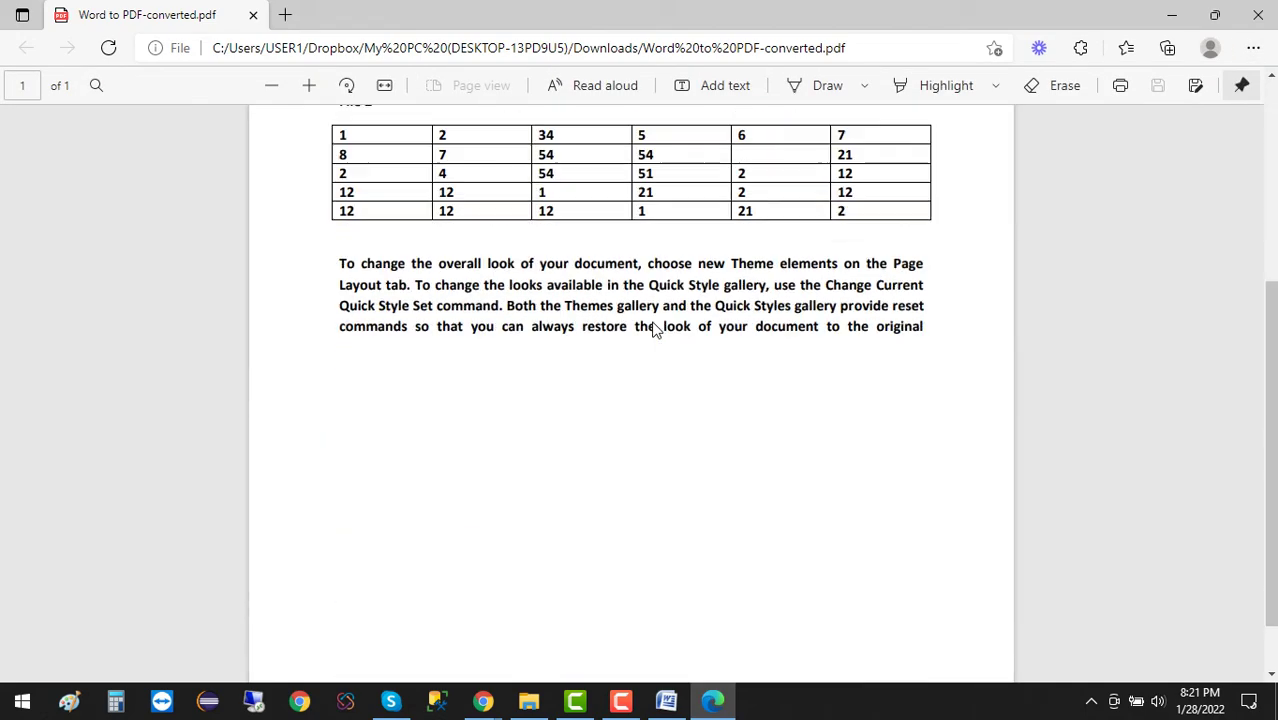
scroll(654, 325, "up", 4)
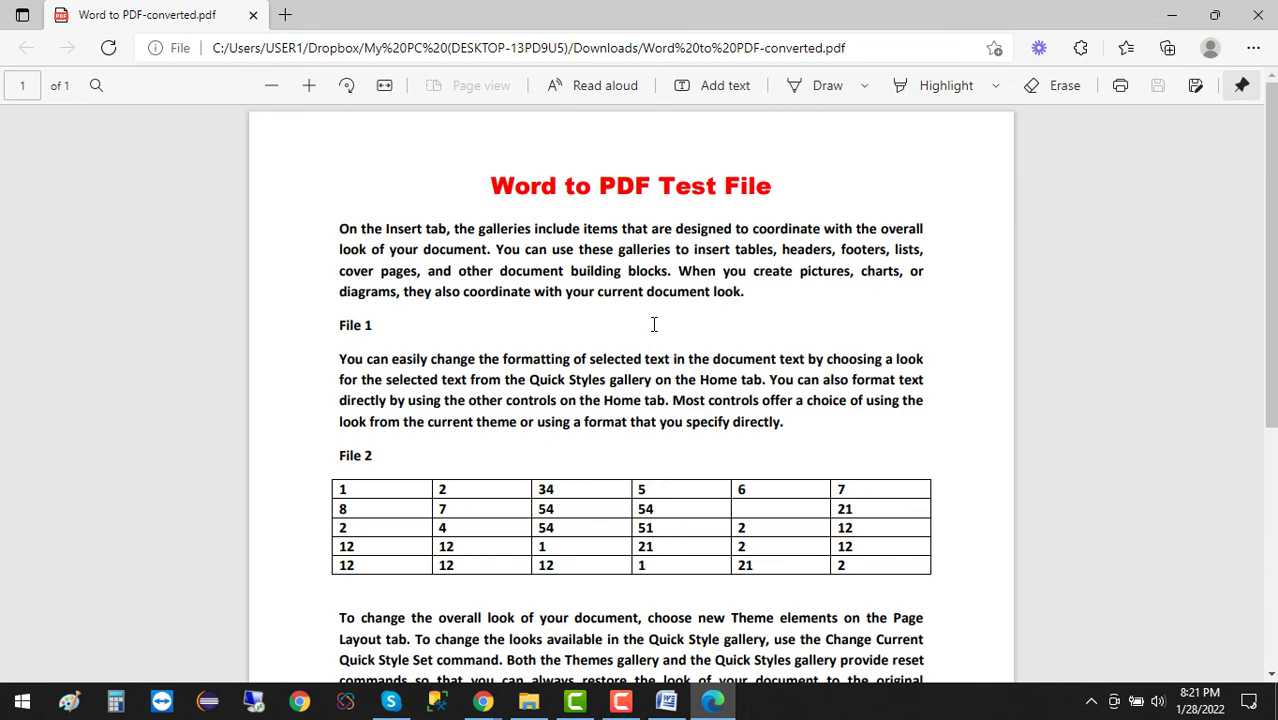
scroll(654, 324, "down", 4)
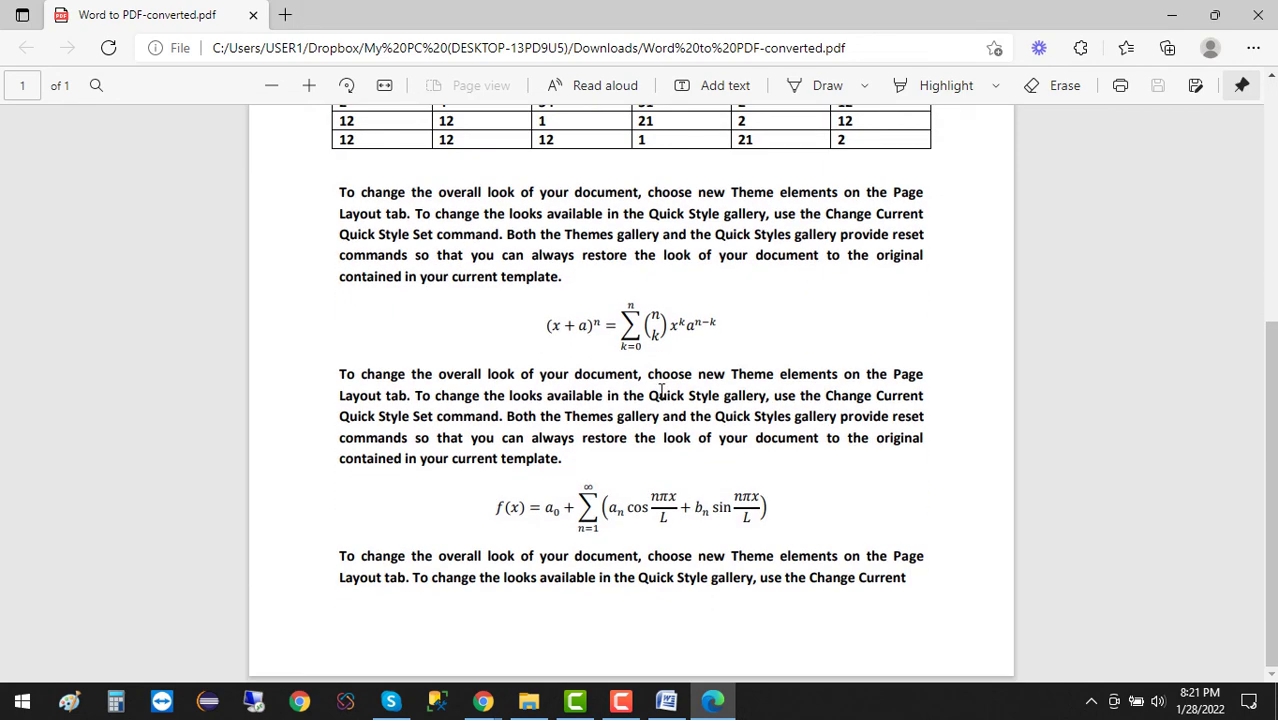
scroll(661, 390, "up", 4)
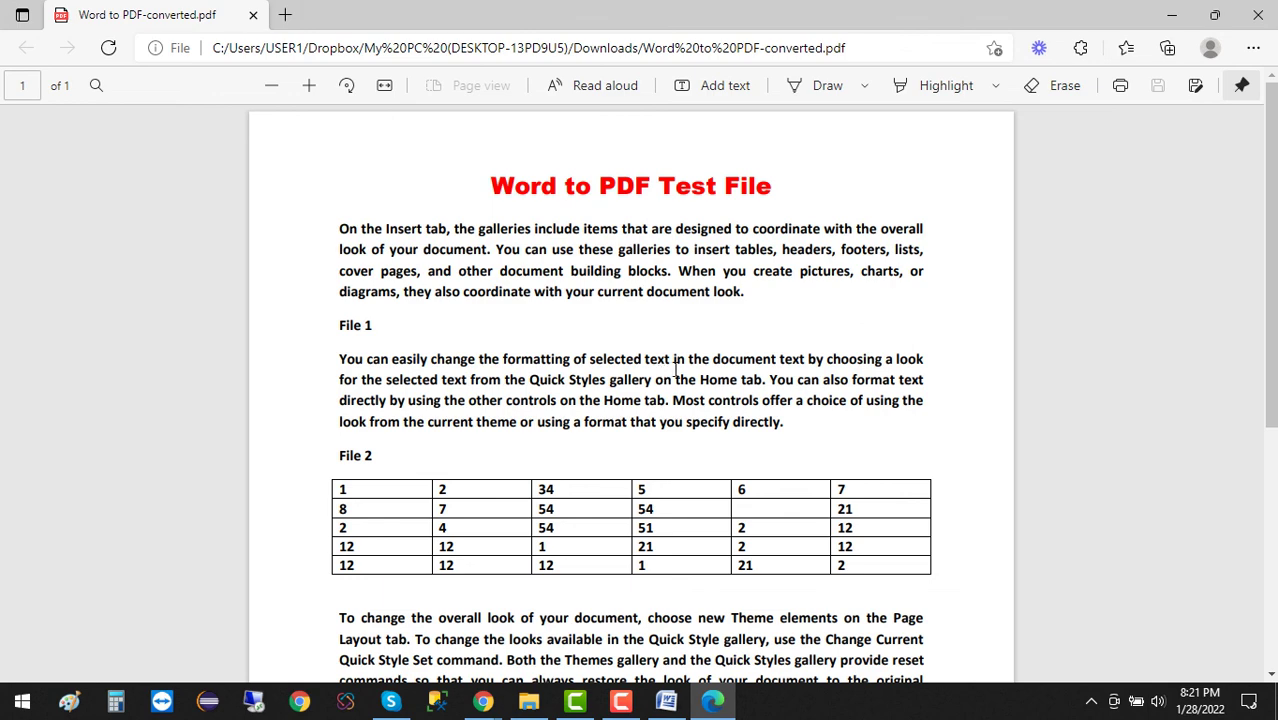
scroll(677, 380, "down", 4)
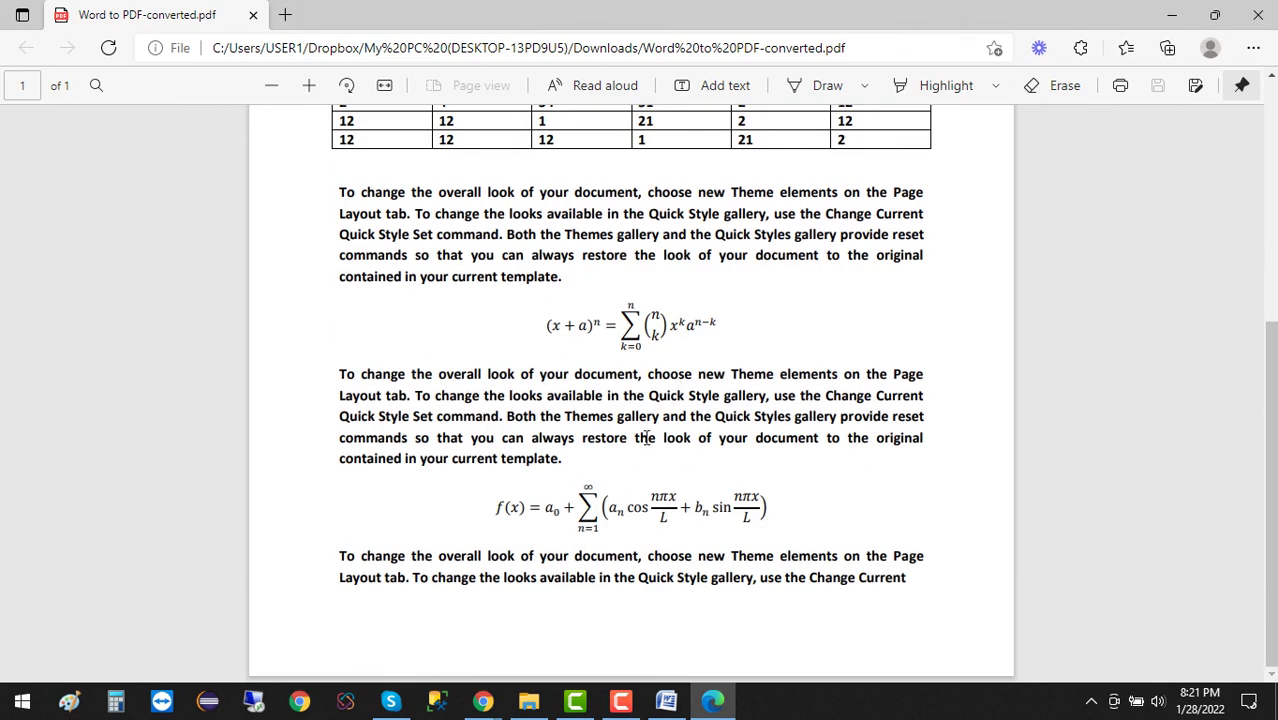
scroll(681, 395, "up", 4)
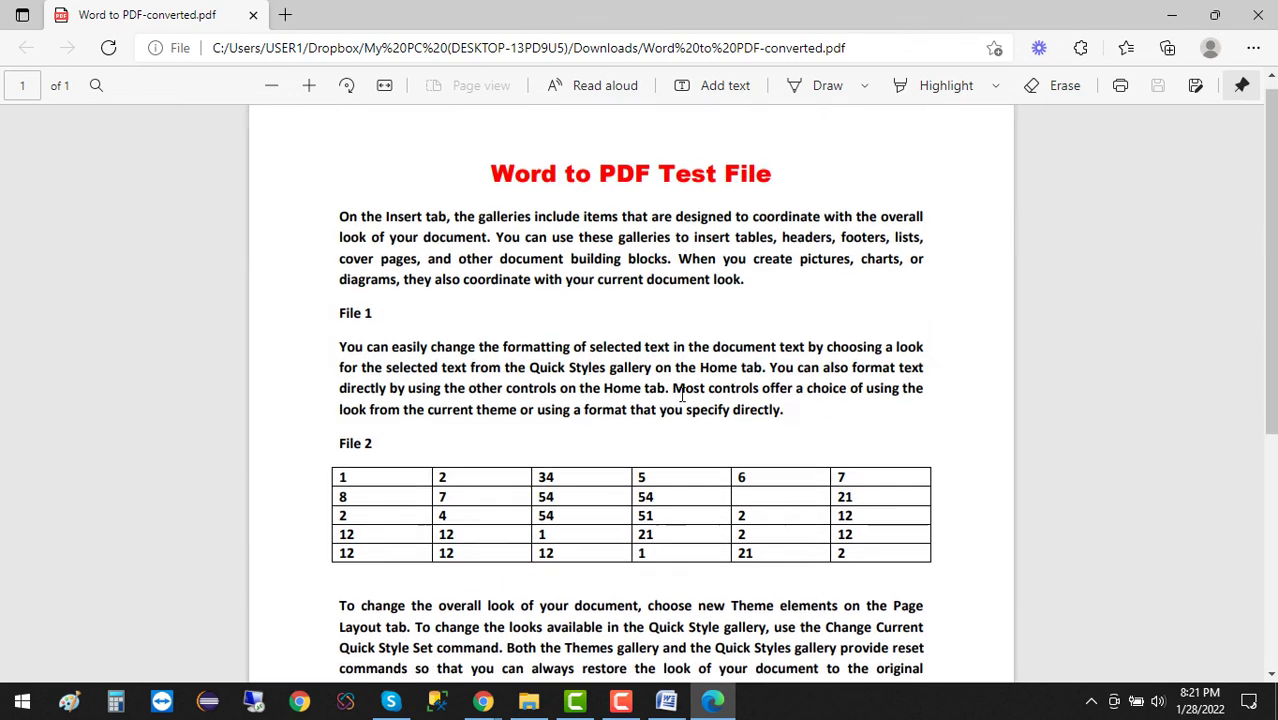
scroll(700, 450, "down", 4)
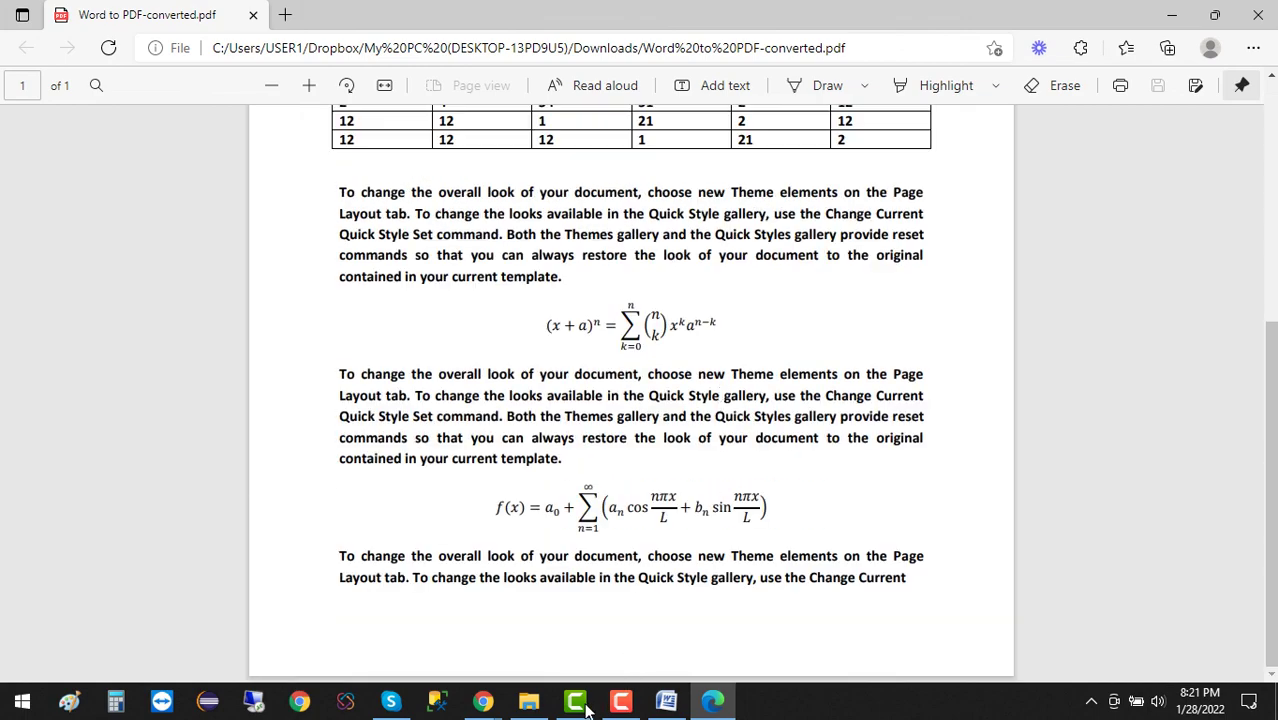